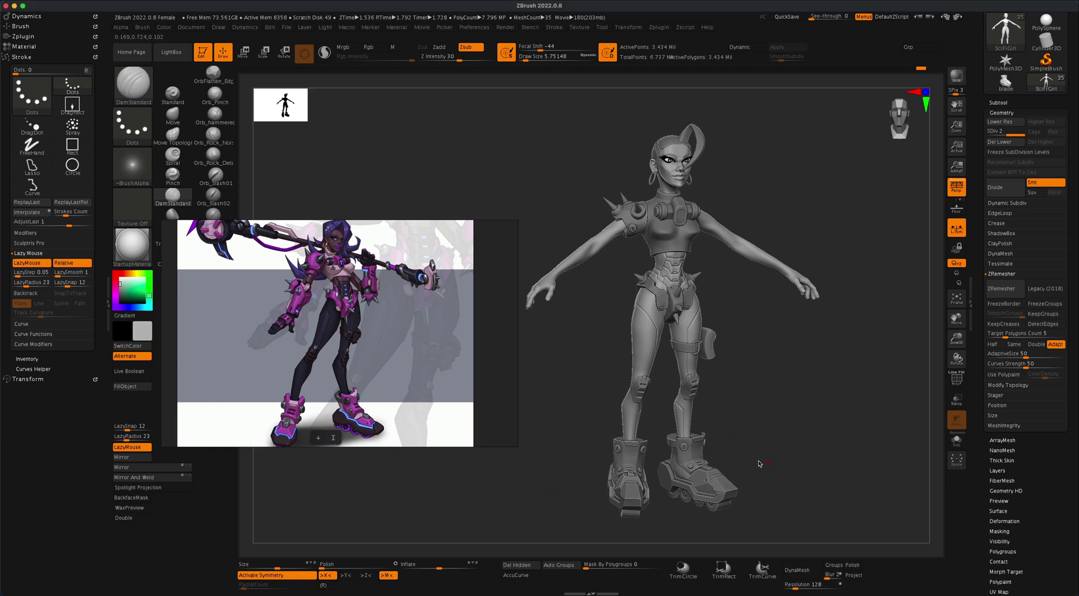
# Frame the reference glove and the character's matching hand, and turn on Freeze SubDivision Levels for the body mesh.
pyautogui.moveTo(757, 443); pyautogui.dragTo(802, 374)
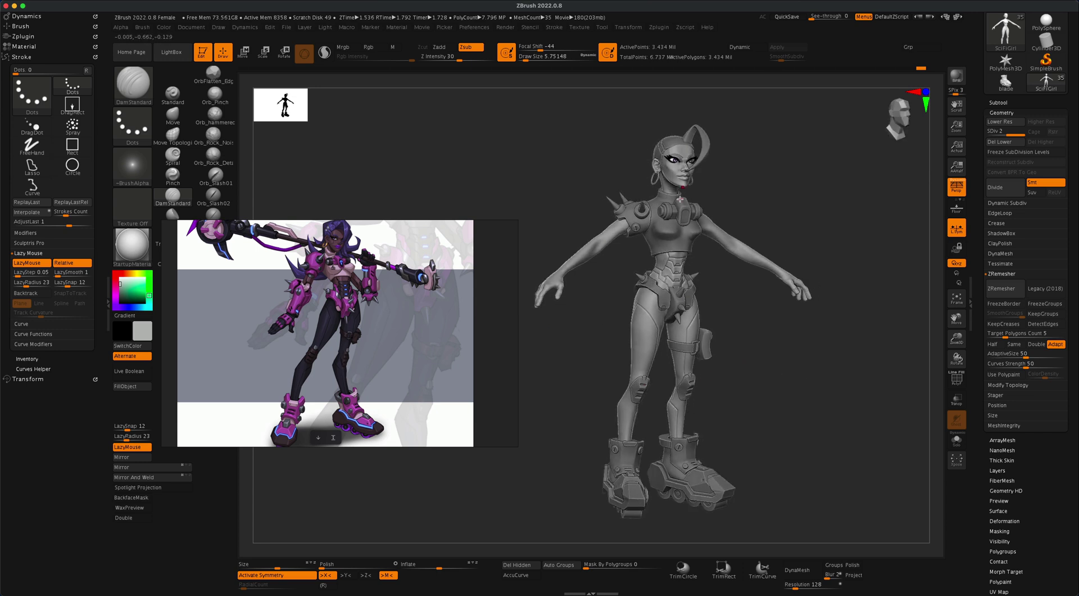
pyautogui.moveTo(773, 352)
pyautogui.mouseDown()
pyautogui.moveTo(778, 373)
pyautogui.moveTo(791, 376)
pyautogui.moveTo(778, 397)
pyautogui.moveTo(799, 396)
pyautogui.moveTo(789, 397)
pyautogui.mouseUp()
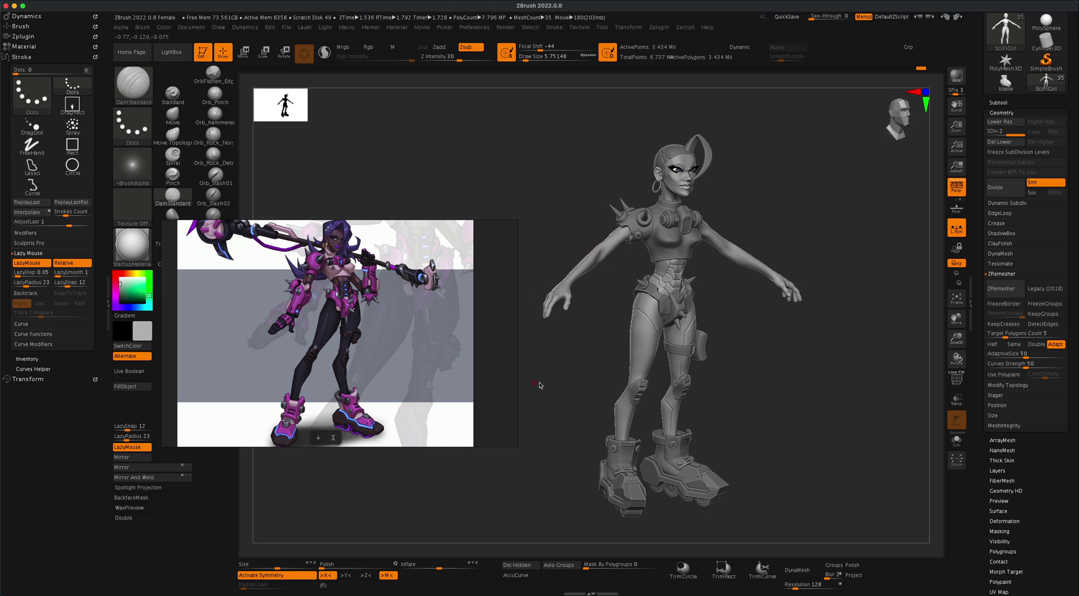
pyautogui.moveTo(539, 385)
pyautogui.keyDown('alt'); pyautogui.mouseDown()
pyautogui.moveTo(561, 378)
pyautogui.moveTo(559, 390)
pyautogui.moveTo(442, 380)
pyautogui.mouseUp(); pyautogui.keyUp('alt')
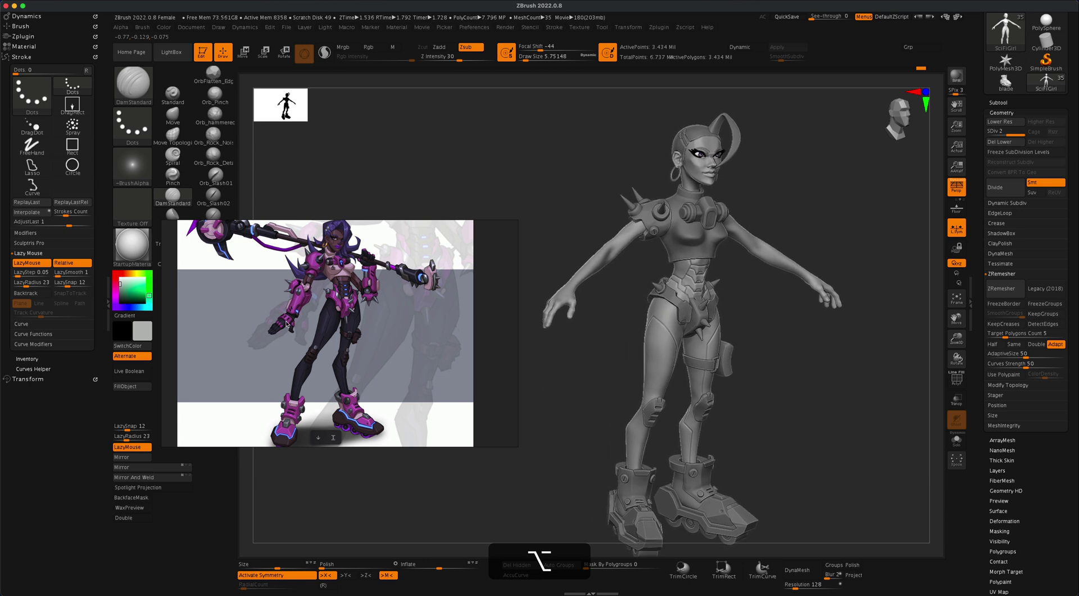
pyautogui.scroll(6, 286, 323)
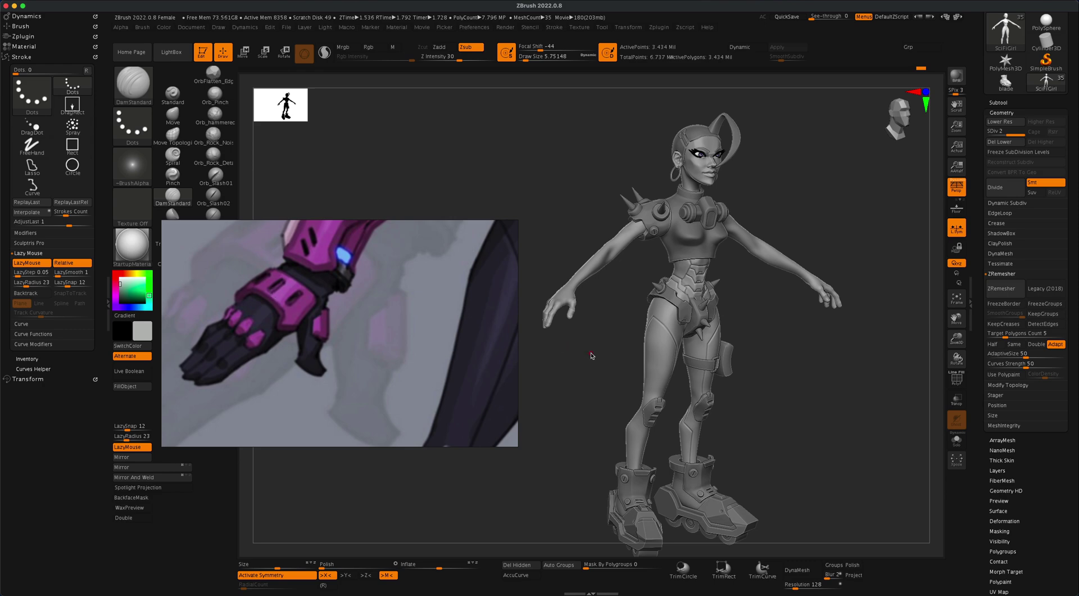
pyautogui.moveTo(591, 356); pyautogui.dragTo(579, 236)
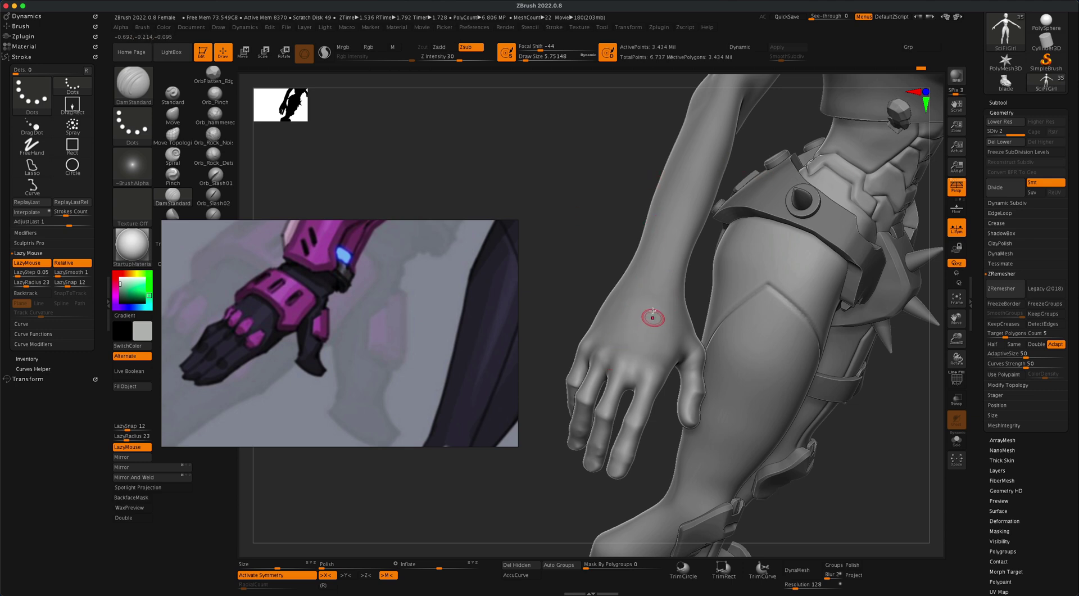
pyautogui.click(1017, 154)
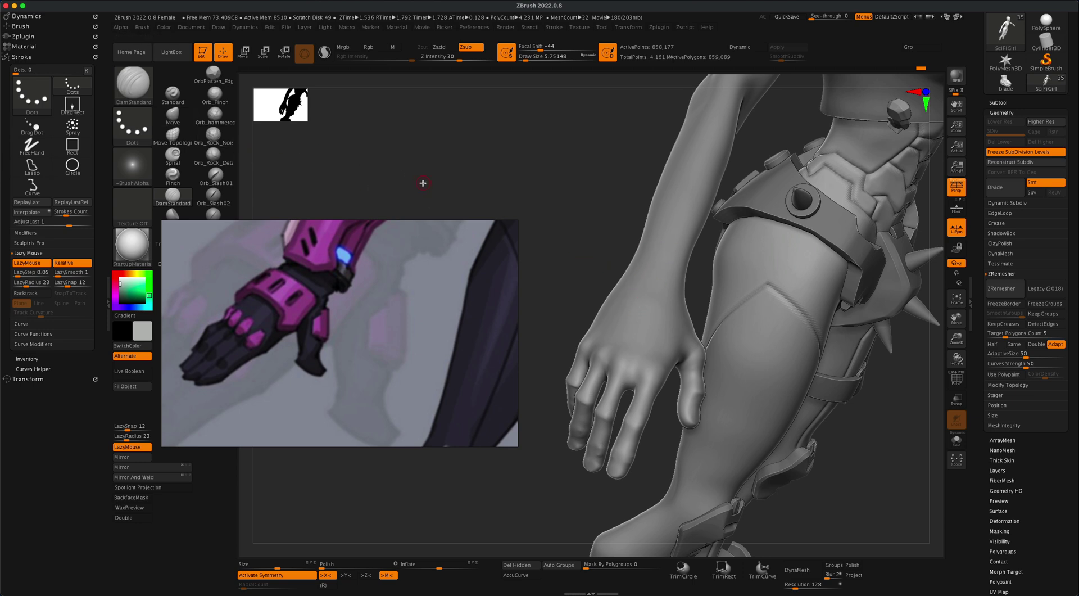
# Examine the masking brushes, checking the MeshProject brush and its Lasso stroke.
pyautogui.press('super+b')
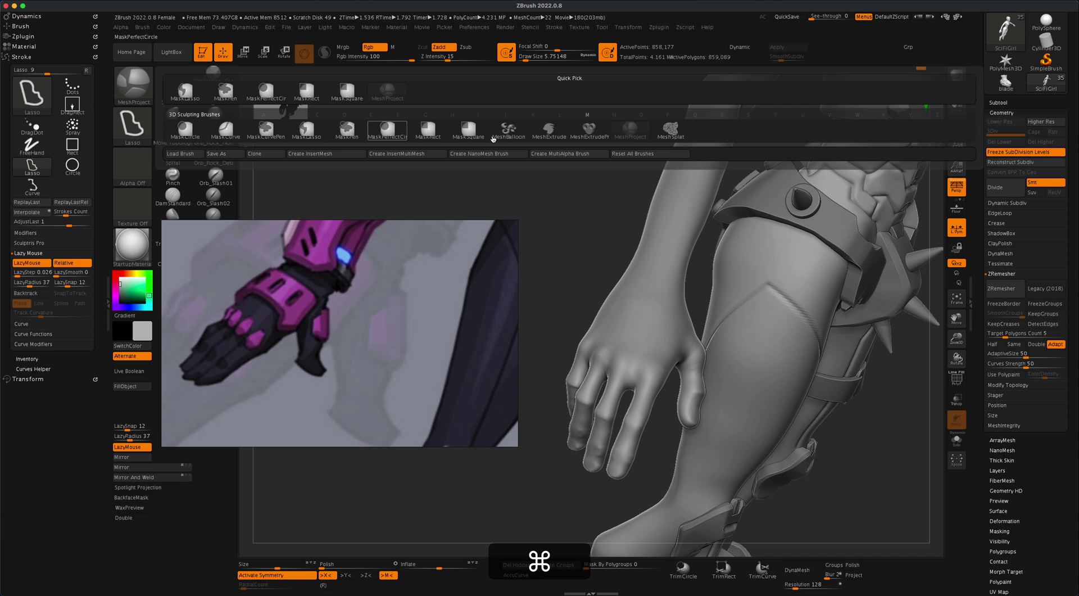
pyautogui.moveTo(639, 140)
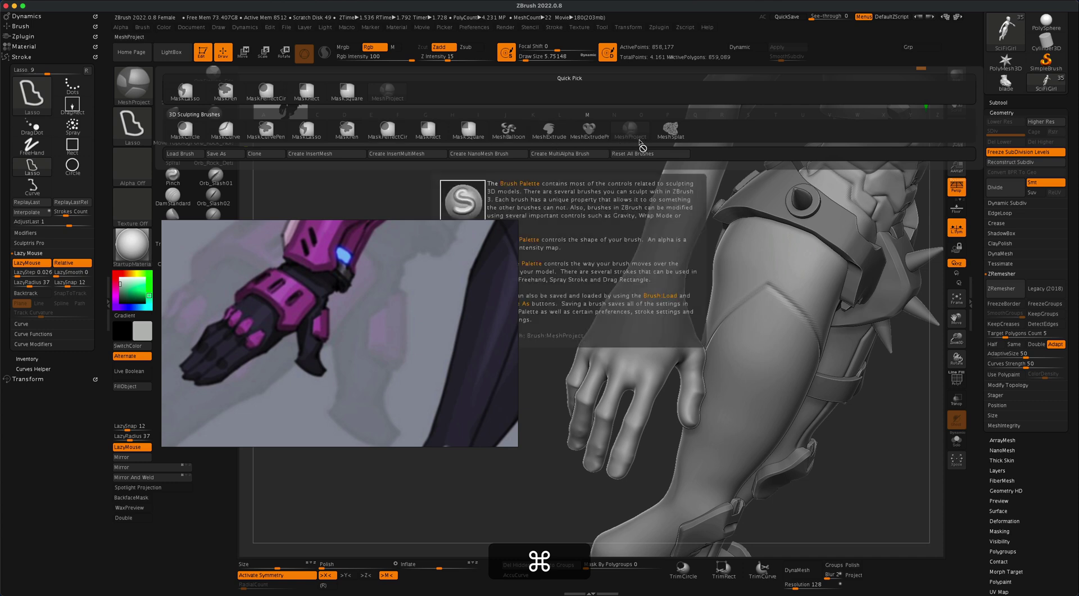
pyautogui.click(138, 124)
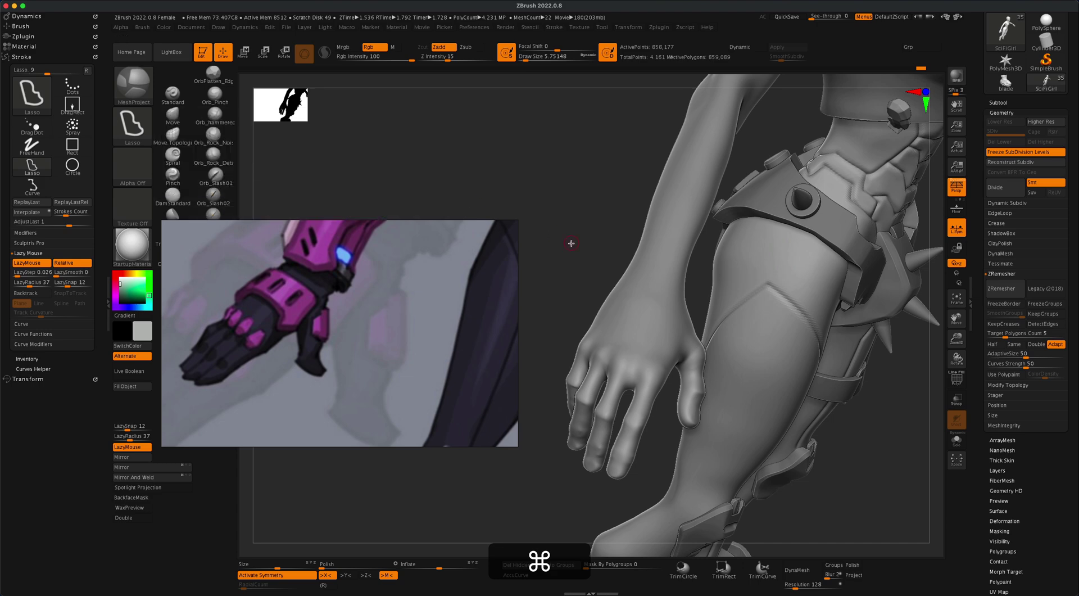
# Try to lasso a rounded armor plate across the back of the hand with MeshProject.
pyautogui.moveTo(592, 255)
pyautogui.mouseDown()
pyautogui.moveTo(592, 314)
pyautogui.moveTo(538, 234)
pyautogui.mouseUp()
pyautogui.keyDown('alt'); pyautogui.click(683, 304); pyautogui.keyUp('alt')
pyautogui.moveTo(867, 334); pyautogui.dragTo(867, 330)
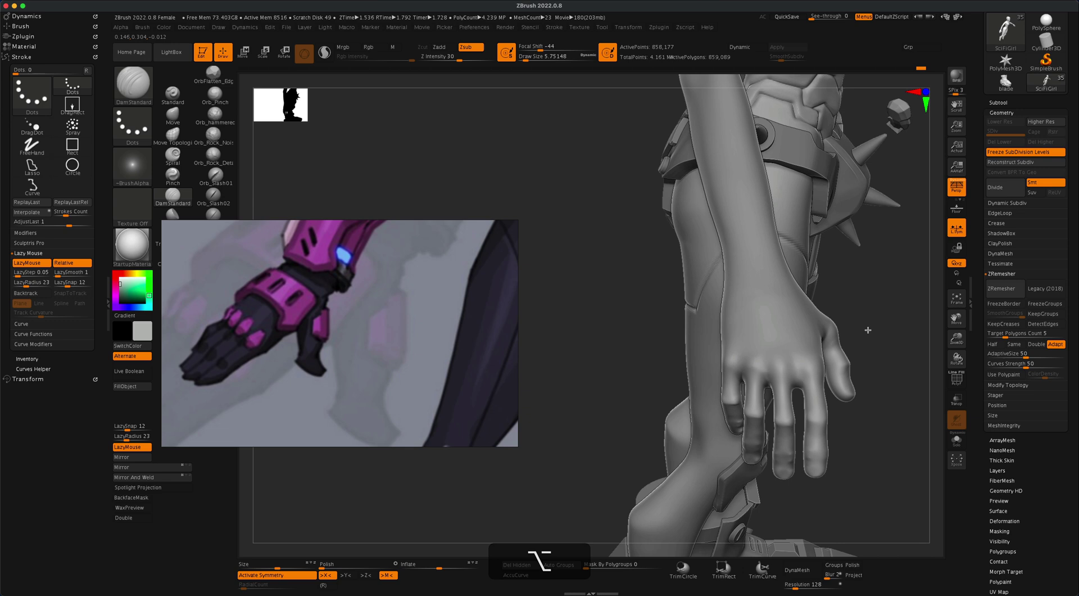
pyautogui.keyDown('alt'); pyautogui.moveTo(598, 299); pyautogui.dragTo(489, 132); pyautogui.keyUp('alt')
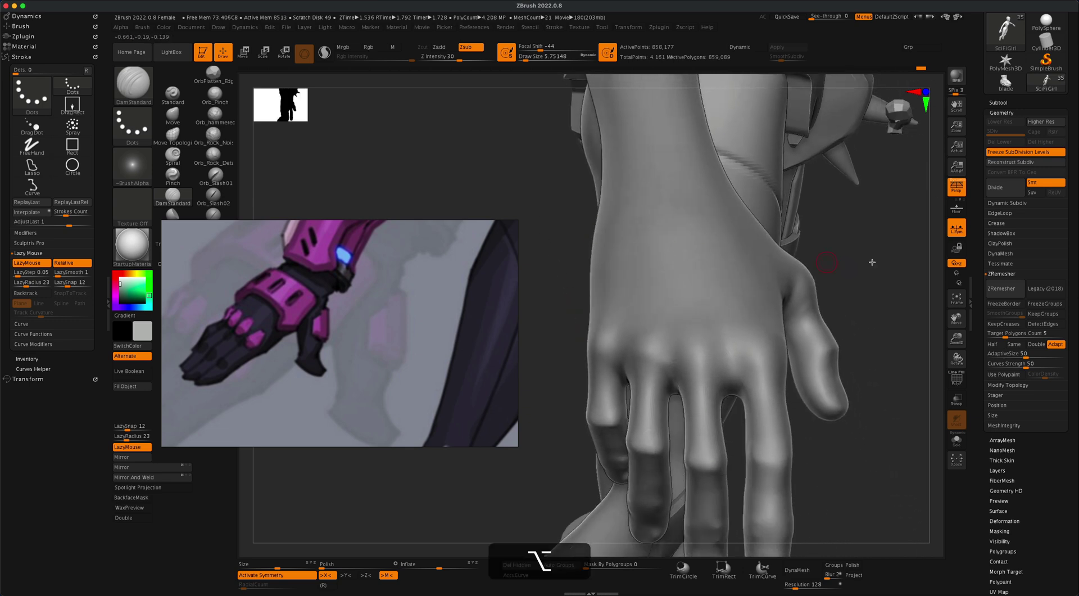
pyautogui.moveTo(872, 260); pyautogui.dragTo(821, 209)
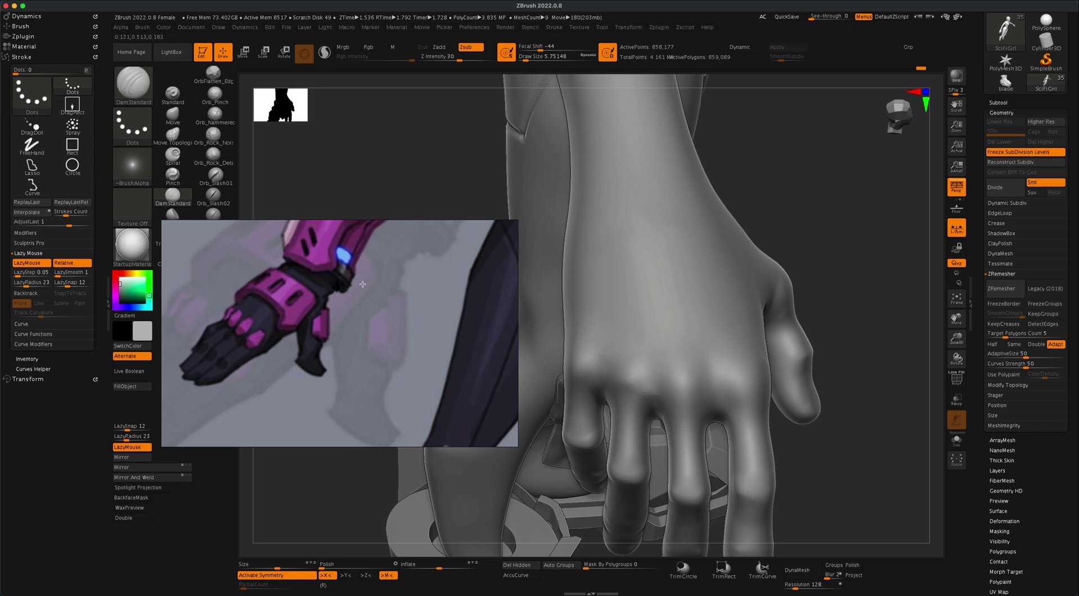
pyautogui.press('super')
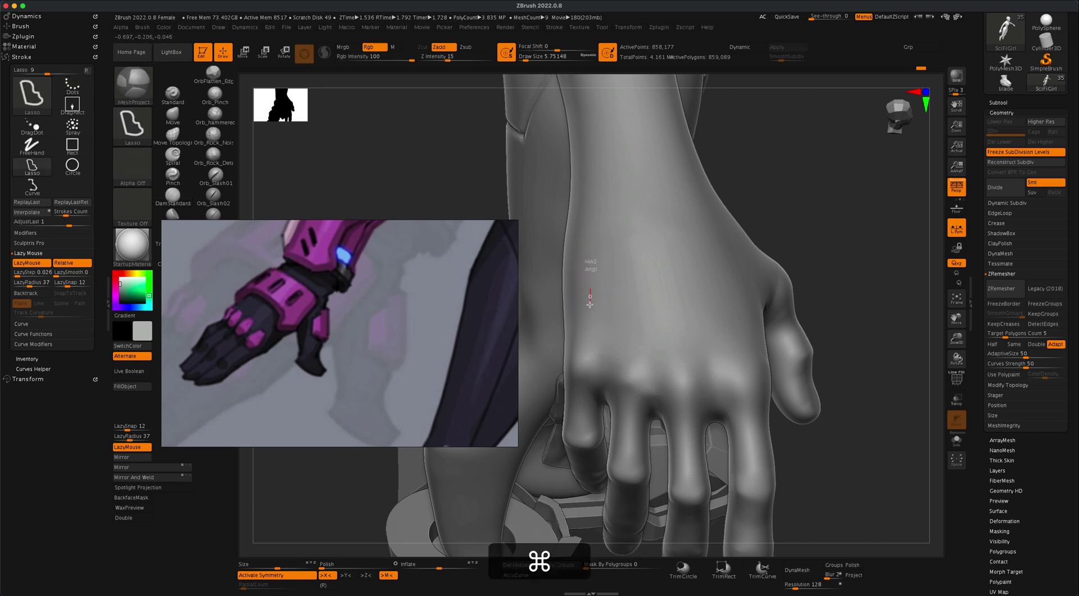
pyautogui.moveTo(597, 336)
pyautogui.keyDown('super'); pyautogui.mouseDown()
pyautogui.moveTo(748, 339)
pyautogui.moveTo(755, 268)
pyautogui.moveTo(742, 251)
pyautogui.moveTo(692, 252)
pyautogui.mouseUp(); pyautogui.keyUp('super')
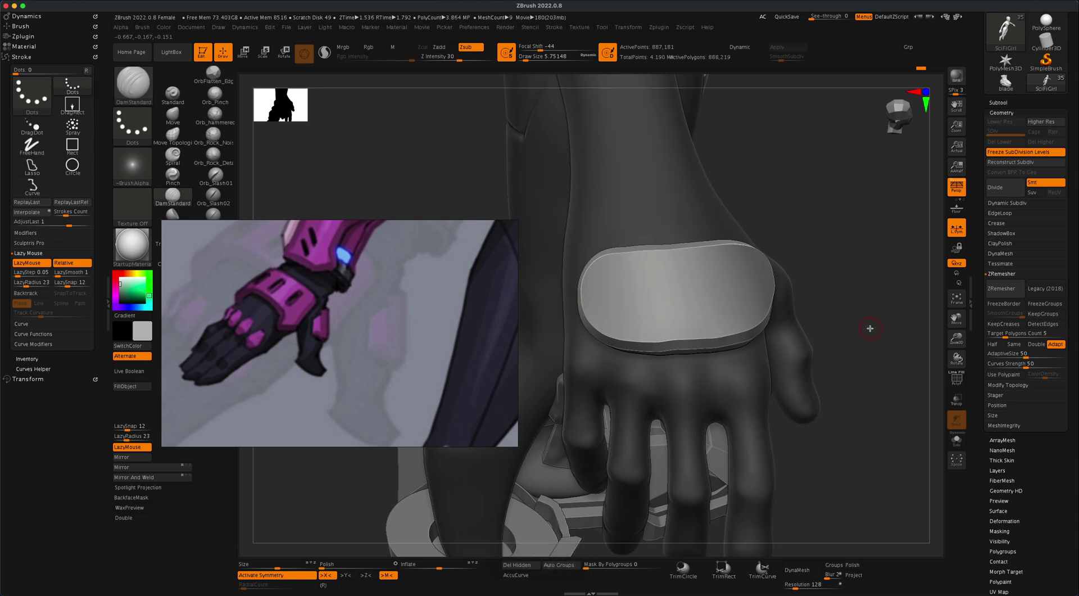
pyautogui.moveTo(870, 328); pyautogui.dragTo(881, 300)
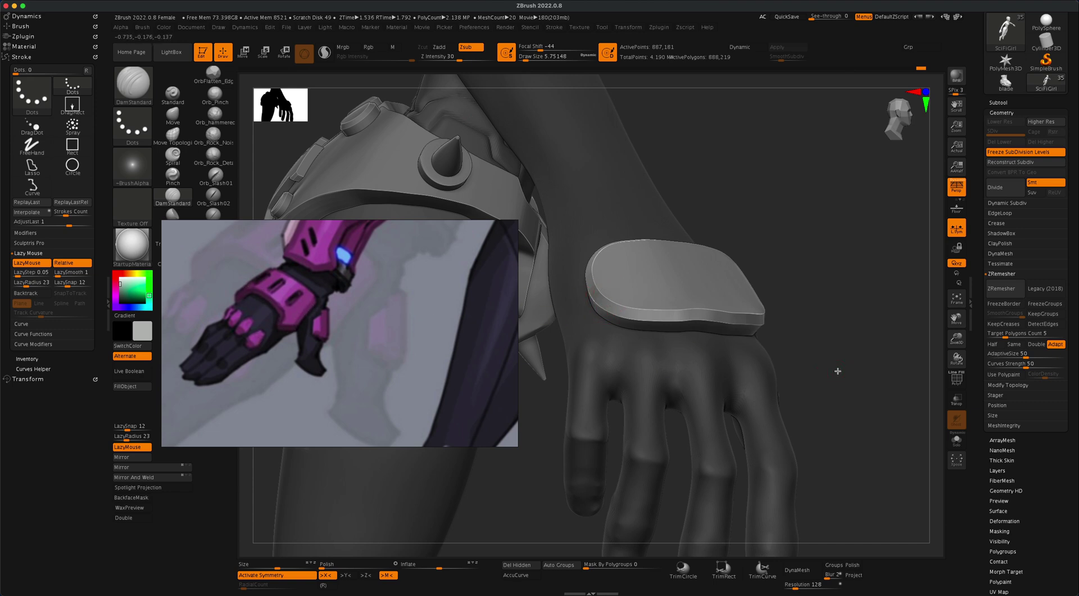
pyautogui.moveTo(838, 371); pyautogui.dragTo(865, 320)
pyautogui.press('alt')
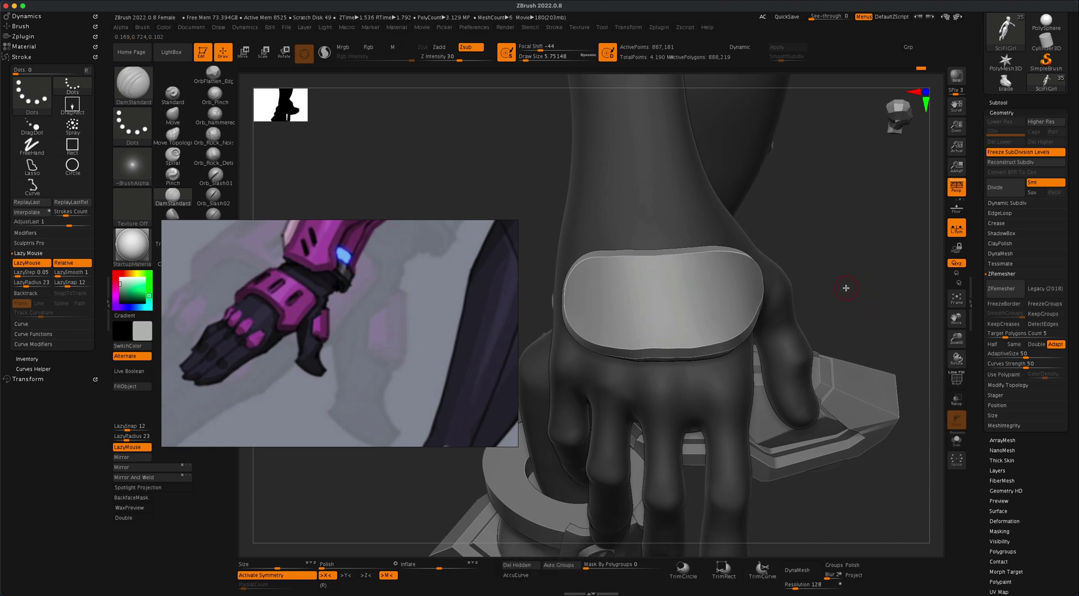
# Undo the trial armor plate on the back of the hand.
pyautogui.press('super+z')
pyautogui.press('super+z')
pyautogui.press('super+z')
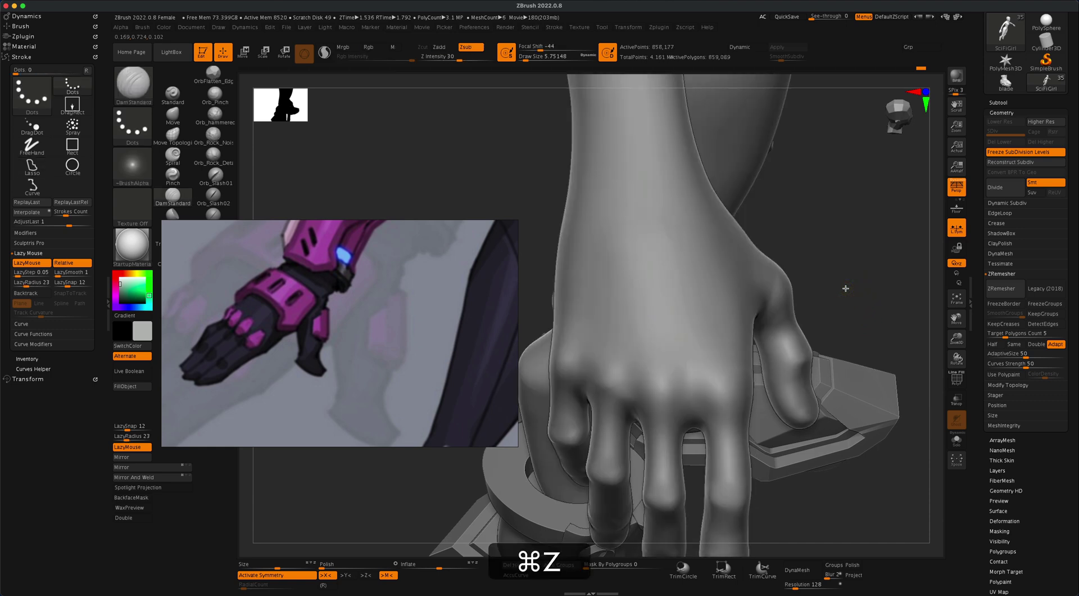
# Try a MeshProject lasso on the wrist with a changed Z Intensity, and undo it.
pyautogui.moveTo(847, 288); pyautogui.dragTo(855, 296)
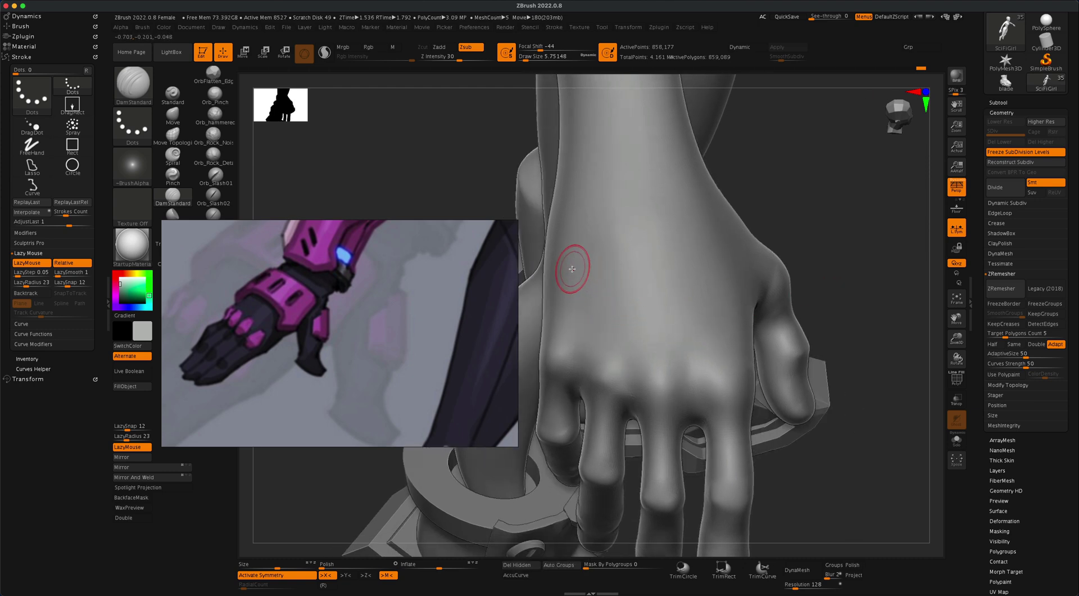
pyautogui.press('super')
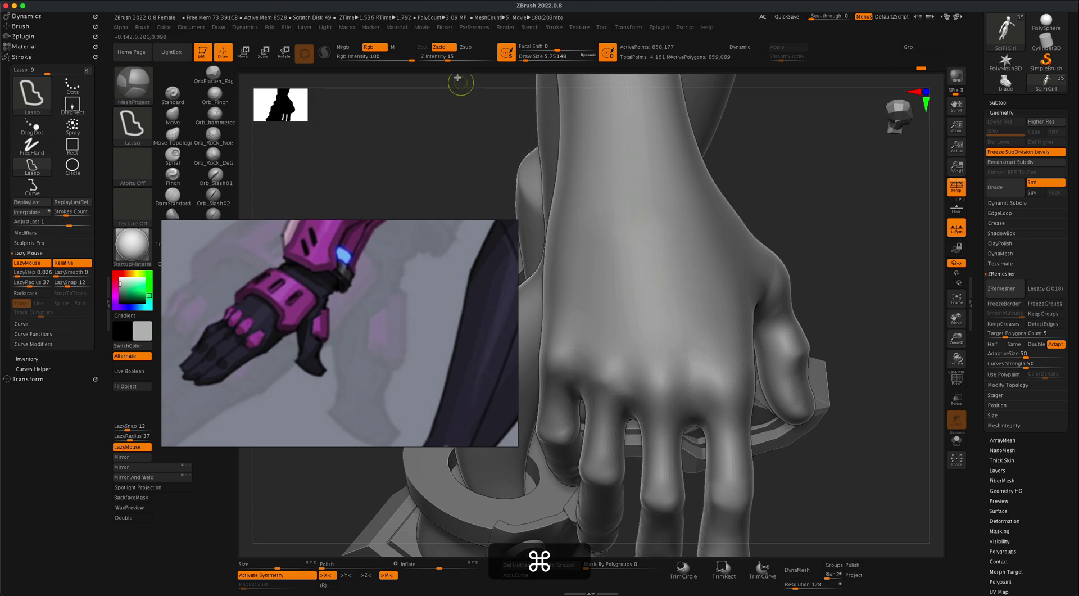
pyautogui.moveTo(449, 61); pyautogui.dragTo(443, 60)
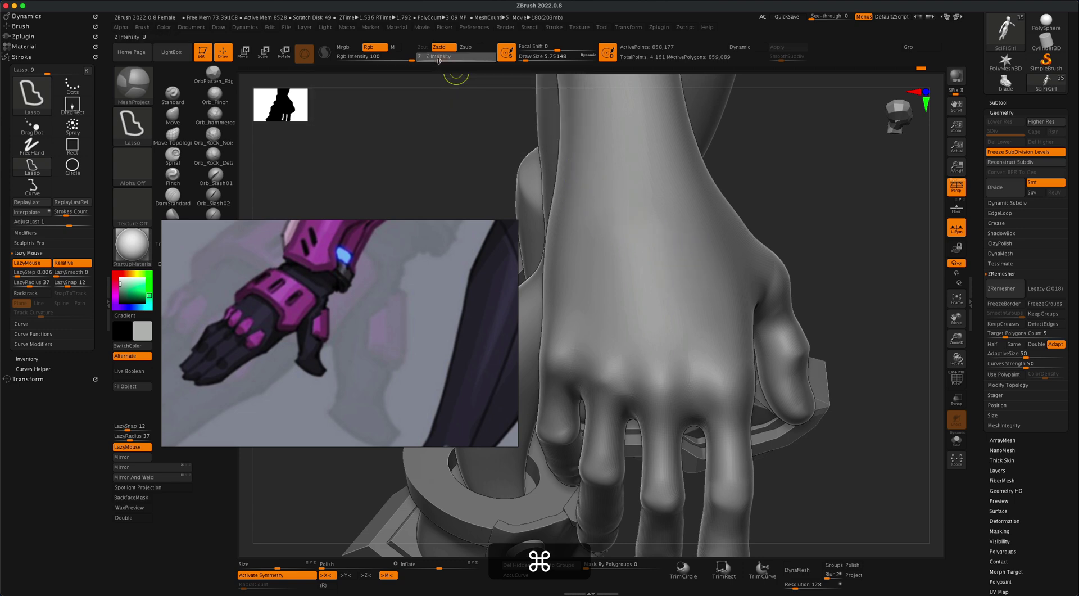
pyautogui.press('Return')
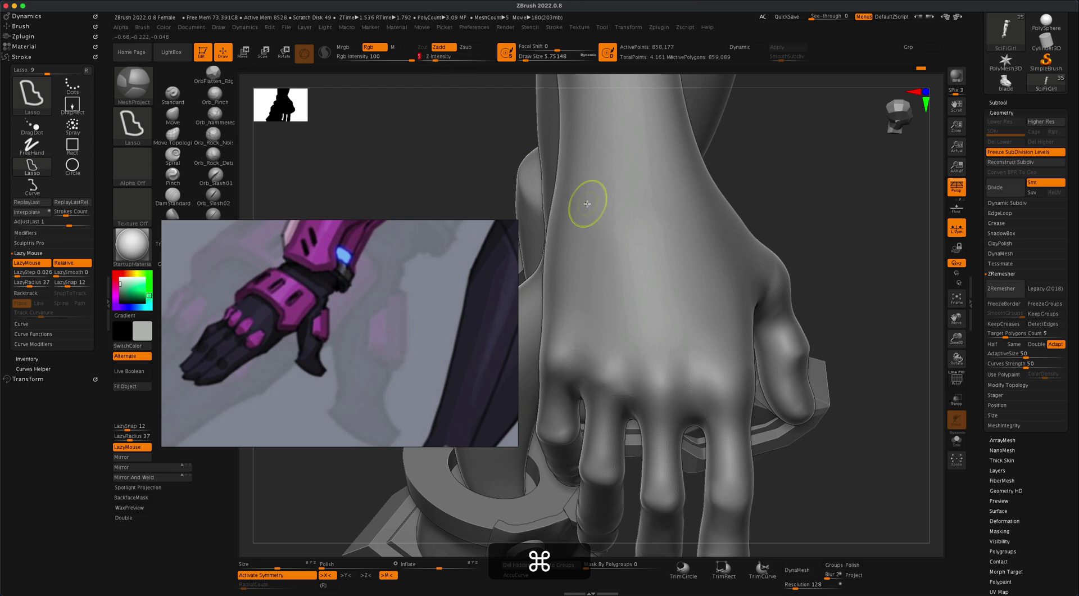
pyautogui.moveTo(588, 205)
pyautogui.keyDown('ctrl'); pyautogui.mouseDown()
pyautogui.moveTo(596, 264)
pyautogui.moveTo(717, 270)
pyautogui.moveTo(644, 135)
pyautogui.moveTo(619, 215)
pyautogui.mouseUp(); pyautogui.keyUp('ctrl')
pyautogui.moveTo(795, 250)
pyautogui.mouseDown()
pyautogui.moveTo(860, 228)
pyautogui.moveTo(805, 234)
pyautogui.moveTo(832, 240)
pyautogui.mouseUp()
pyautogui.press('super+z')
pyautogui.press('super+z')
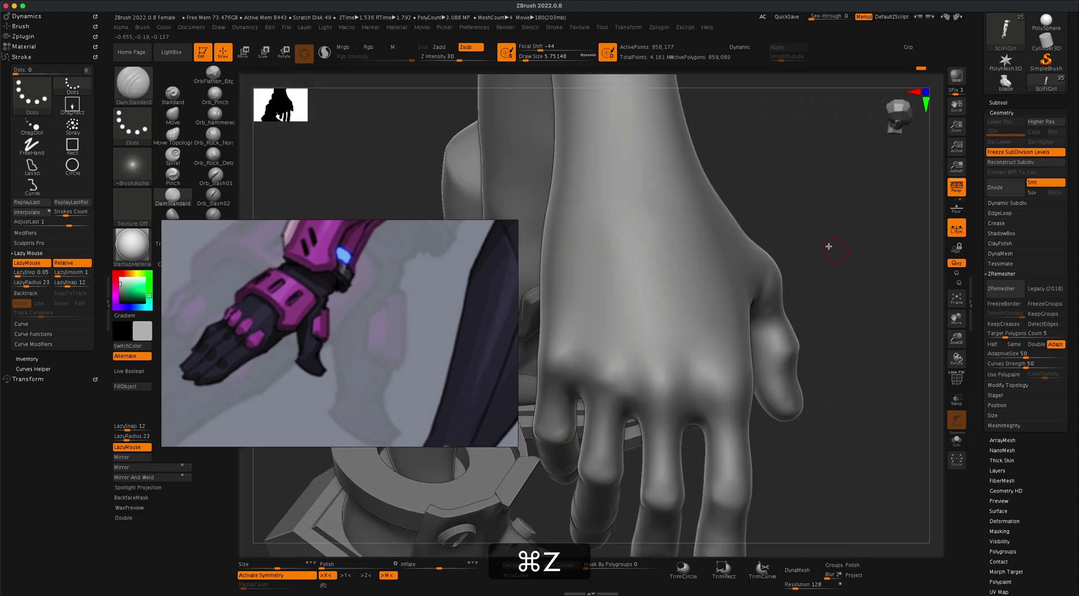
# Set the Z Intensity to 15 and lasso a wide rounded plate across the back of the hand with MeshProject.
pyautogui.moveTo(436, 59); pyautogui.dragTo(439, 59)
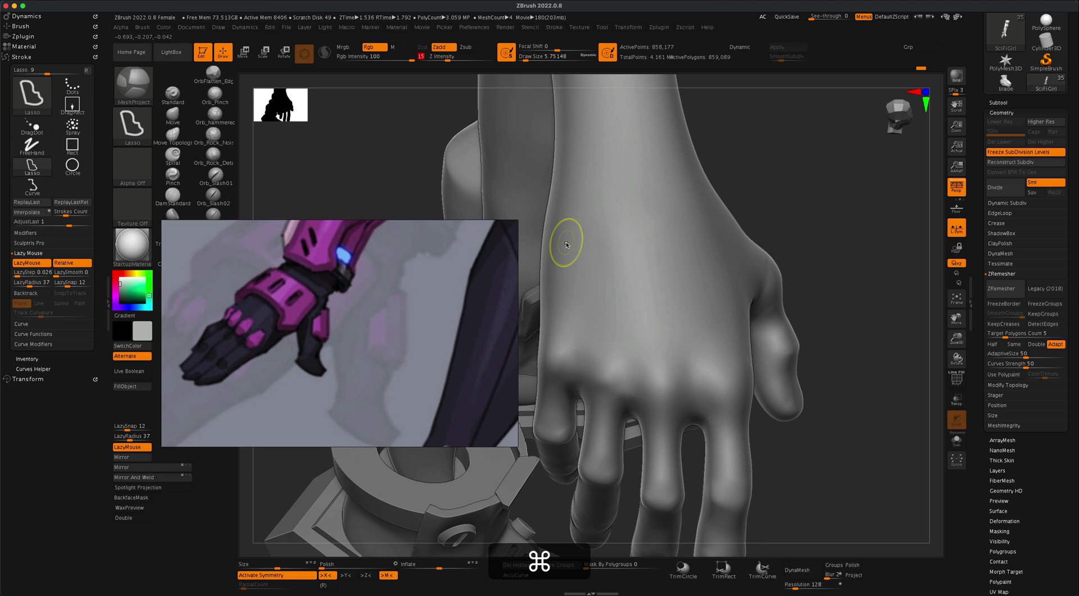
pyautogui.moveTo(568, 342)
pyautogui.keyDown('super'); pyautogui.mouseDown()
pyautogui.moveTo(751, 347)
pyautogui.moveTo(734, 249)
pyautogui.moveTo(709, 241)
pyautogui.mouseUp(); pyautogui.keyUp('super')
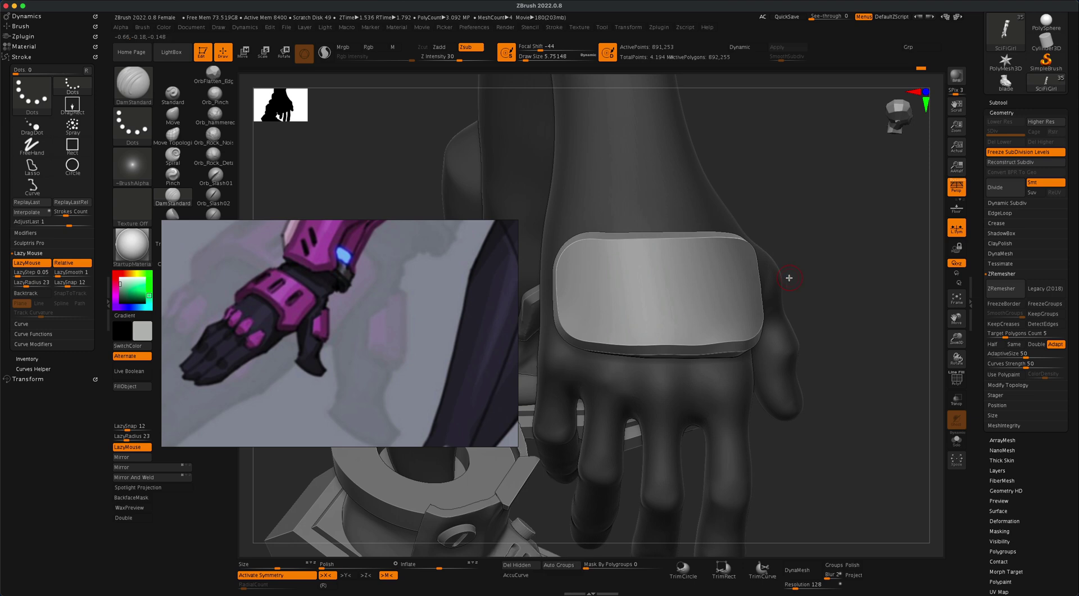
# Cut a wide notch into the plate's knuckle-side edge and trim its outer side with subtractive MeshProject lassos.
pyautogui.press('super')
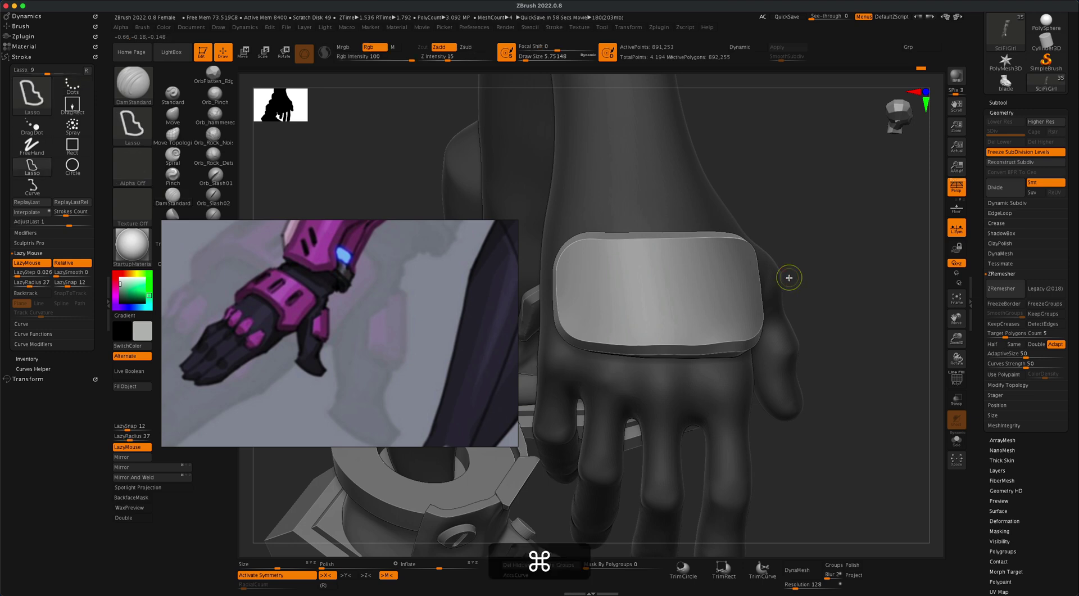
pyautogui.press('alt')
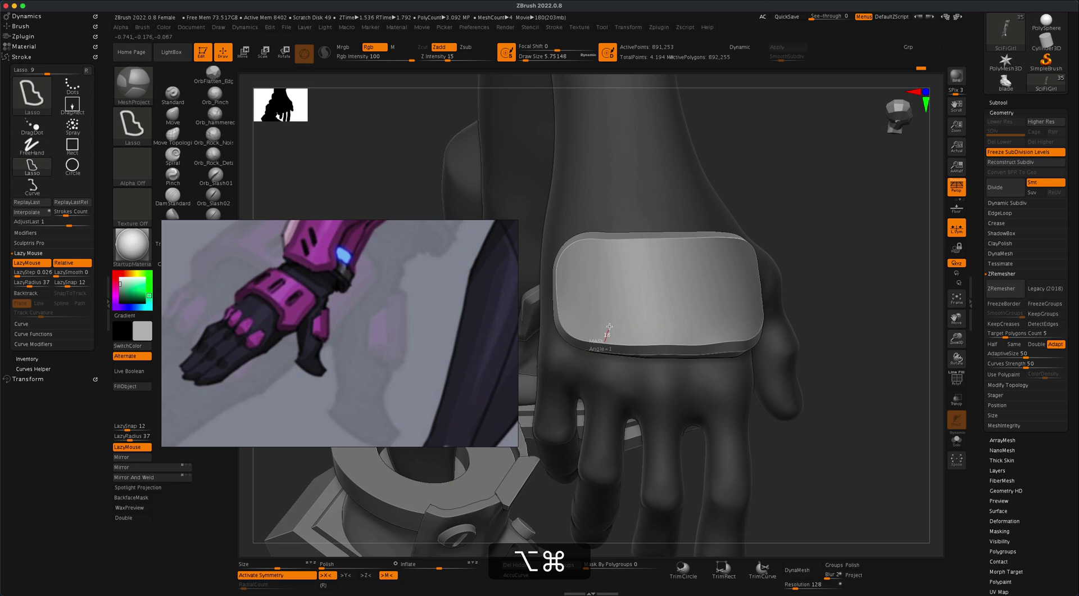
pyautogui.moveTo(628, 320)
pyautogui.keyDown('alt'); pyautogui.keyDown('super'); pyautogui.mouseDown()
pyautogui.moveTo(727, 322)
pyautogui.moveTo(713, 383)
pyautogui.mouseUp(); pyautogui.keyUp('super'); pyautogui.keyUp('alt')
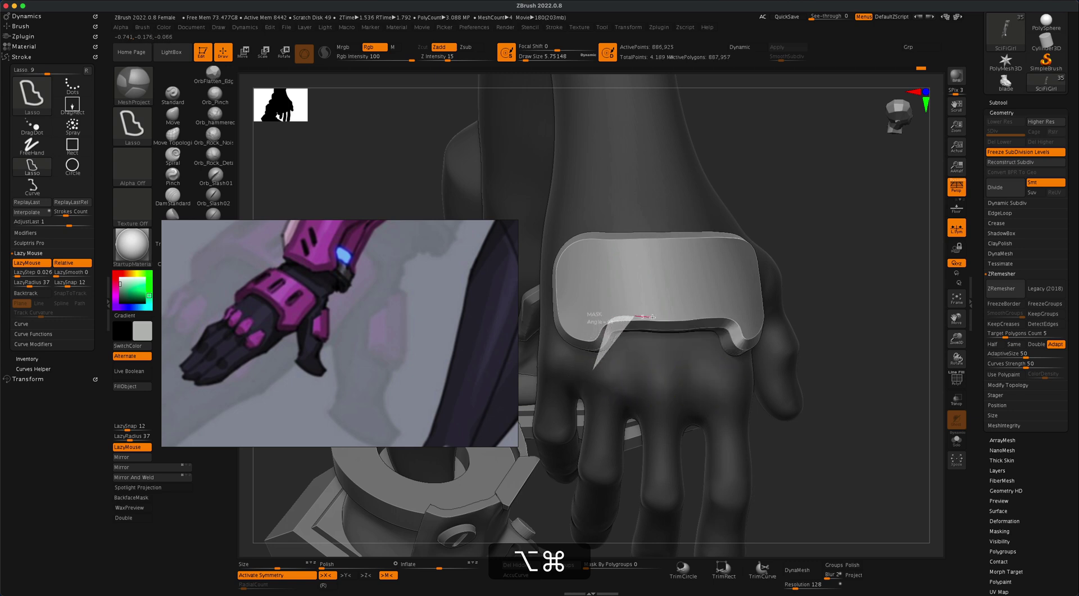
pyautogui.moveTo(652, 316)
pyautogui.keyDown('alt'); pyautogui.keyDown('super'); pyautogui.mouseDown()
pyautogui.moveTo(722, 320)
pyautogui.moveTo(729, 345)
pyautogui.moveTo(718, 374)
pyautogui.mouseUp(); pyautogui.keyUp('super'); pyautogui.keyUp('alt')
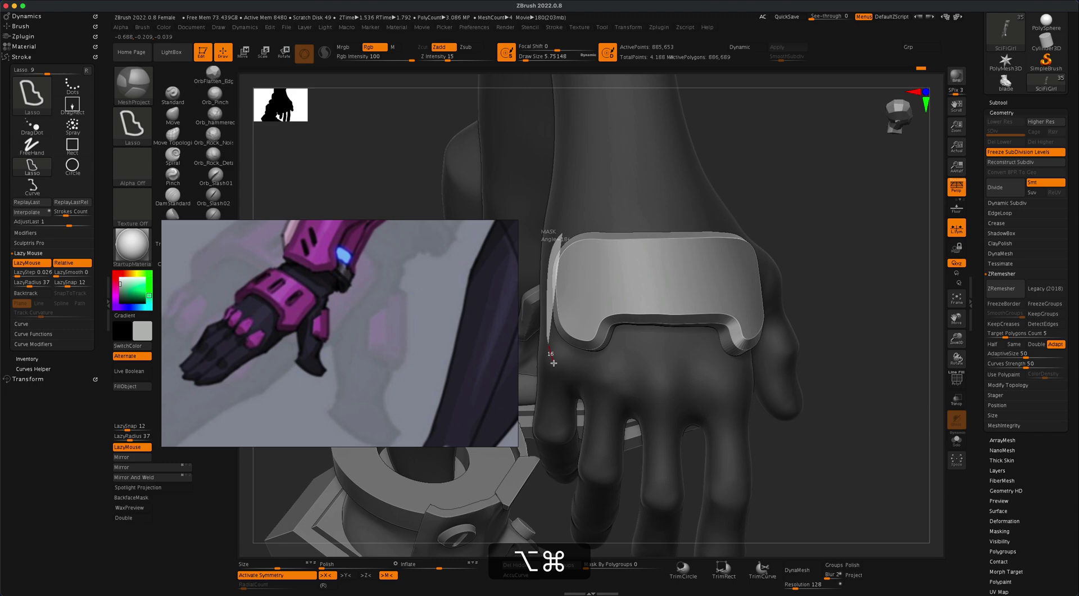
pyautogui.keyDown('alt'); pyautogui.keyDown('super'); pyautogui.moveTo(554, 363); pyautogui.dragTo(573, 354); pyautogui.keyUp('super'); pyautogui.keyUp('alt')
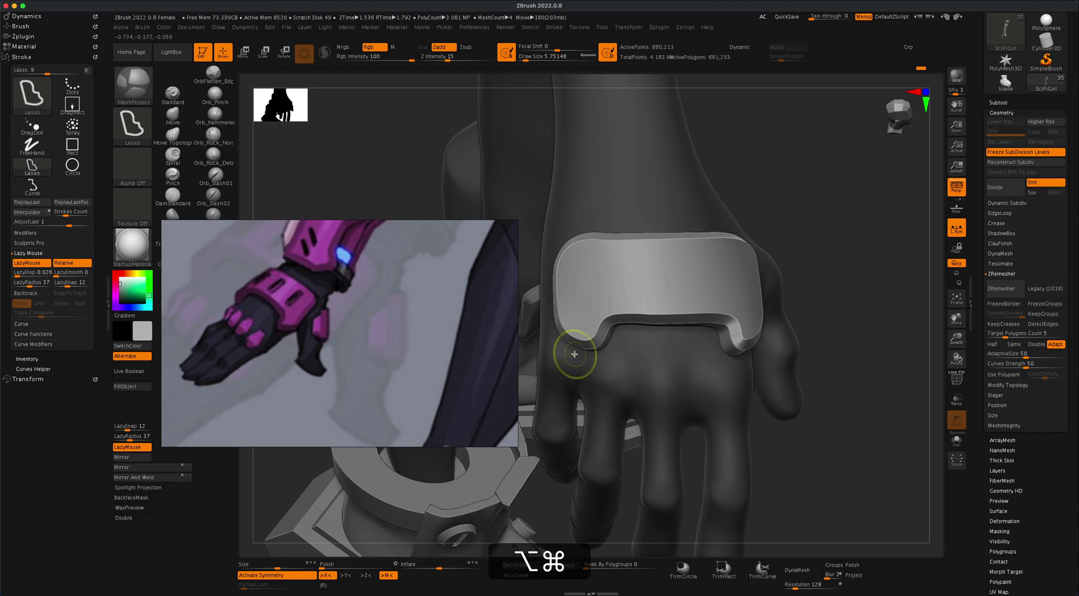
# Move the reference image down to uncover the brush shelf and choose the hPolish brush.
pyautogui.press('b')
pyautogui.press('d')
pyautogui.press('s')
pyautogui.moveTo(877, 366); pyautogui.dragTo(867, 387)
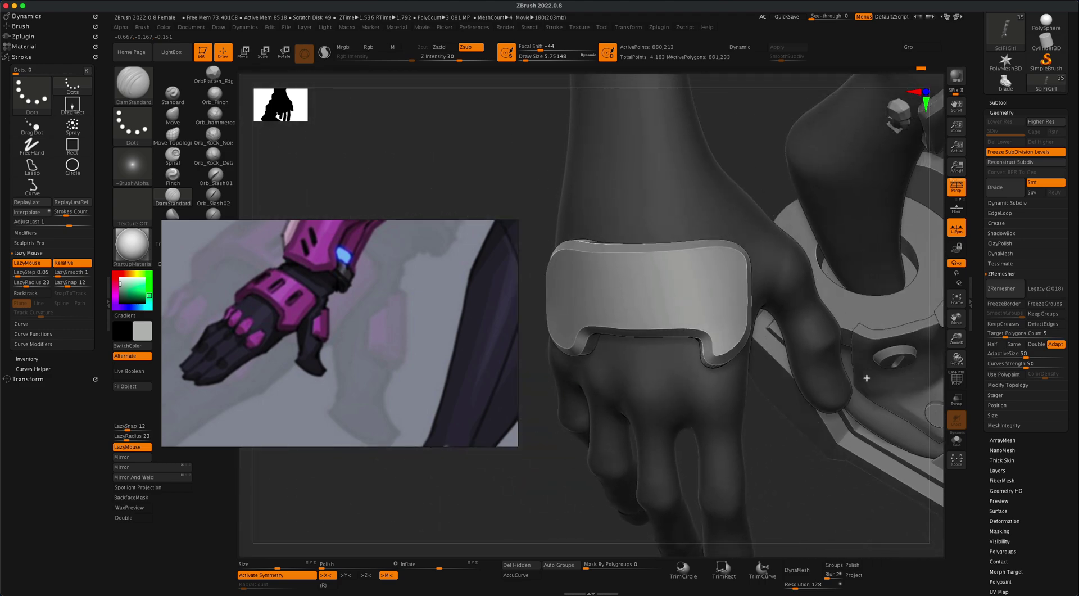
pyautogui.moveTo(450, 274); pyautogui.dragTo(442, 391)
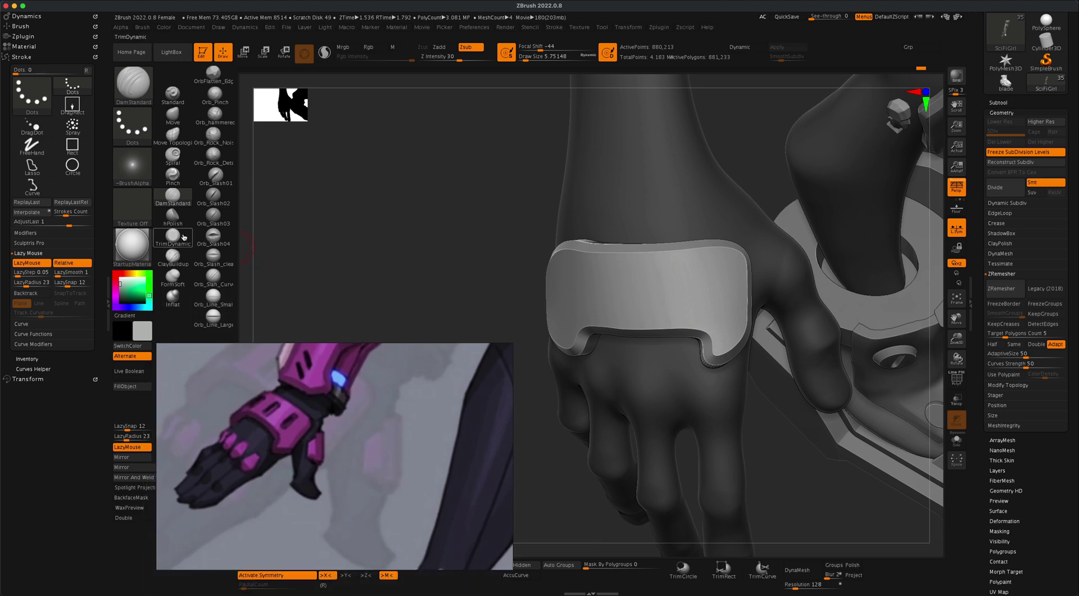
pyautogui.click(173, 217)
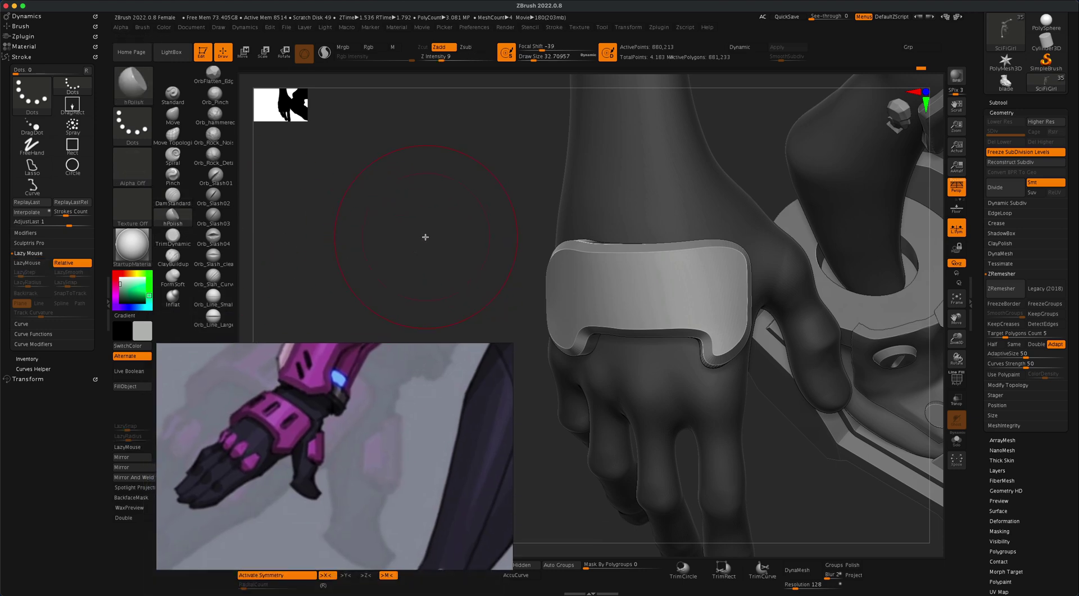
# Polish the broad face of the plate on the back of the hand with hPolish, reducing the draw size to about 25.
pyautogui.moveTo(424, 238)
pyautogui.mouseDown()
pyautogui.moveTo(375, 234)
pyautogui.moveTo(420, 254)
pyautogui.moveTo(363, 248)
pyautogui.moveTo(422, 250)
pyautogui.moveTo(414, 254)
pyautogui.mouseUp()
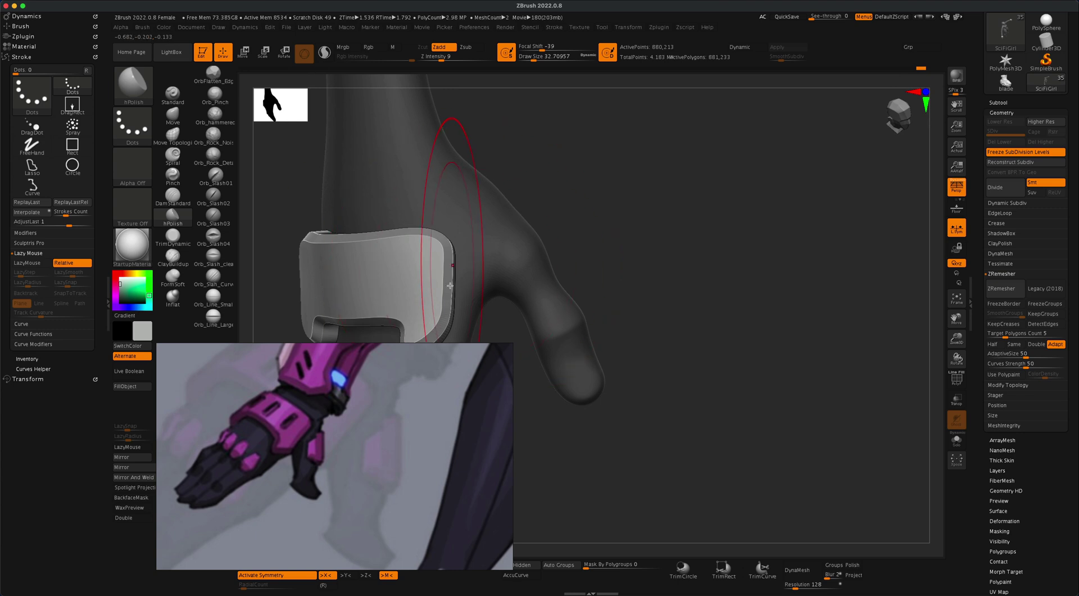
pyautogui.keyDown('alt'); pyautogui.moveTo(624, 281); pyautogui.dragTo(756, 252); pyautogui.keyUp('alt')
pyautogui.moveTo(356, 238); pyautogui.dragTo(366, 236)
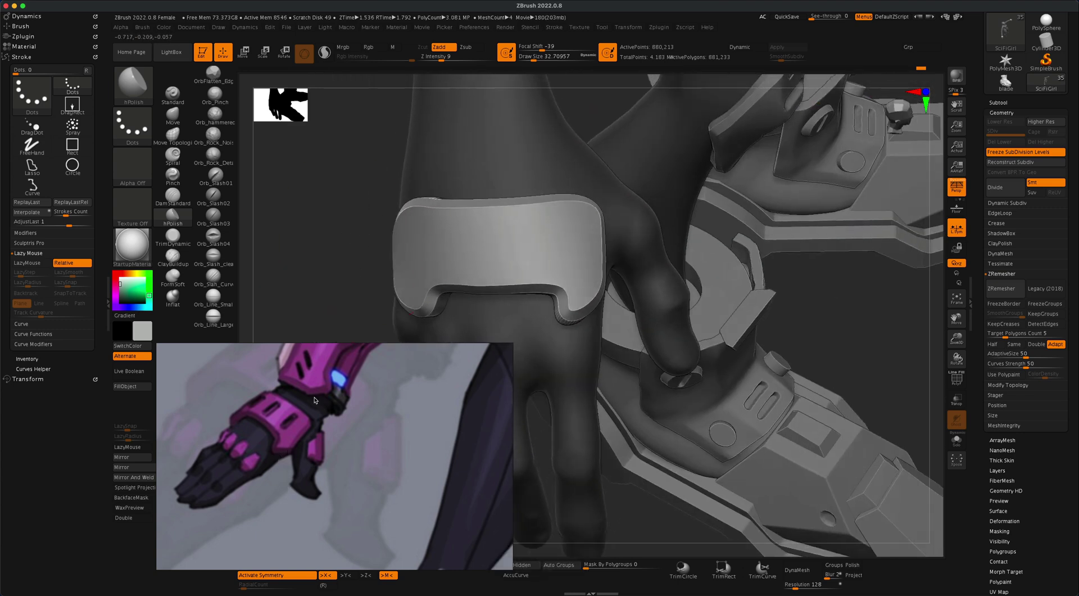
pyautogui.press('s')
pyautogui.moveTo(345, 265)
pyautogui.mouseDown()
pyautogui.moveTo(328, 256)
pyautogui.moveTo(321, 203)
pyautogui.mouseUp()
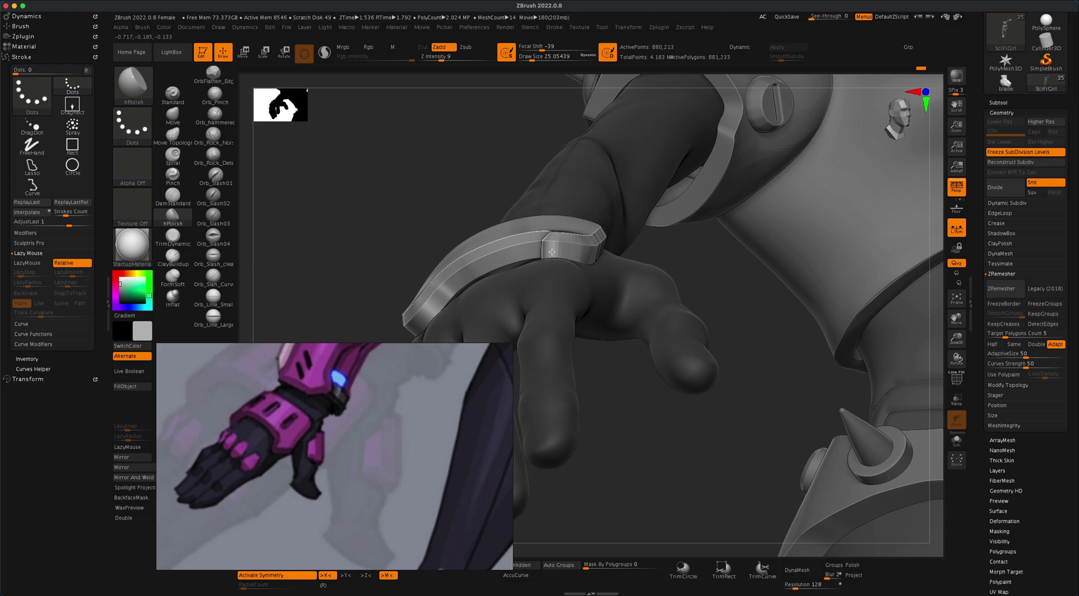
pyautogui.moveTo(670, 278); pyautogui.dragTo(692, 357)
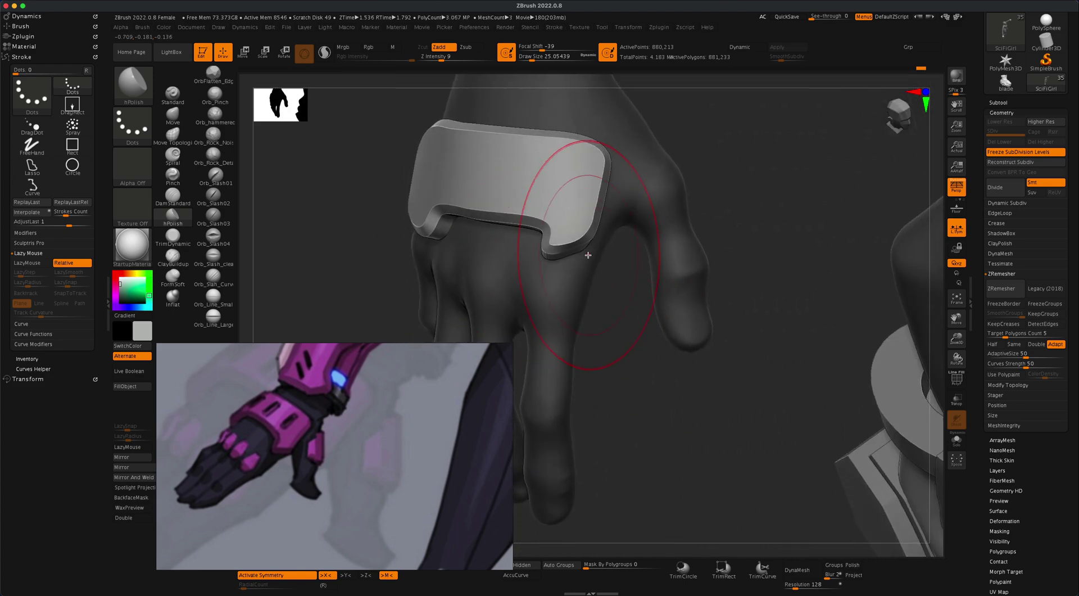
pyautogui.moveTo(626, 301); pyautogui.dragTo(592, 242)
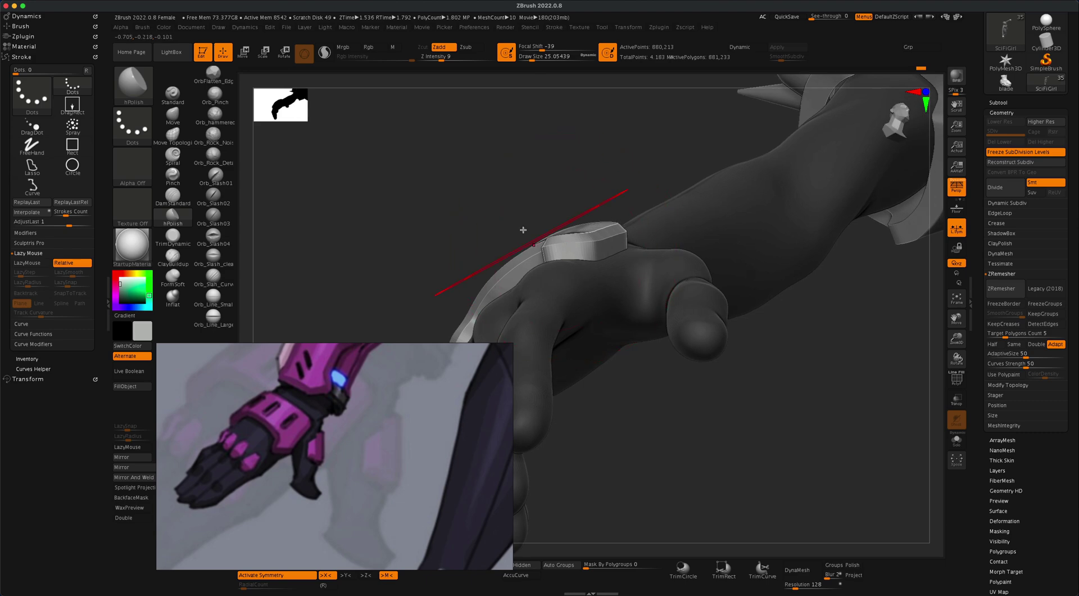
# Reduce the draw size to about 14 and polish the plate's bevelled edges and outer corners with hPolish.
pyautogui.press('s')
pyautogui.moveTo(508, 198)
pyautogui.mouseDown()
pyautogui.moveTo(482, 253)
pyautogui.moveTo(307, 191)
pyautogui.moveTo(321, 154)
pyautogui.moveTo(294, 239)
pyautogui.moveTo(291, 203)
pyautogui.mouseUp()
pyautogui.keyDown('alt'); pyautogui.click(422, 171); pyautogui.keyUp('alt')
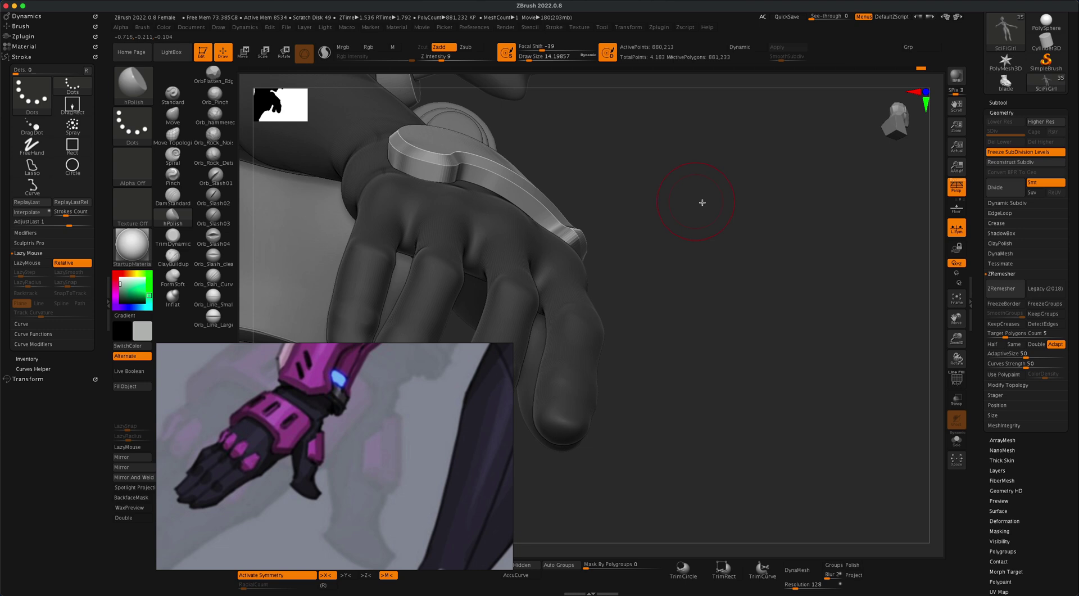
pyautogui.moveTo(702, 202)
pyautogui.mouseDown()
pyautogui.moveTo(686, 251)
pyautogui.moveTo(701, 243)
pyautogui.moveTo(681, 227)
pyautogui.mouseUp()
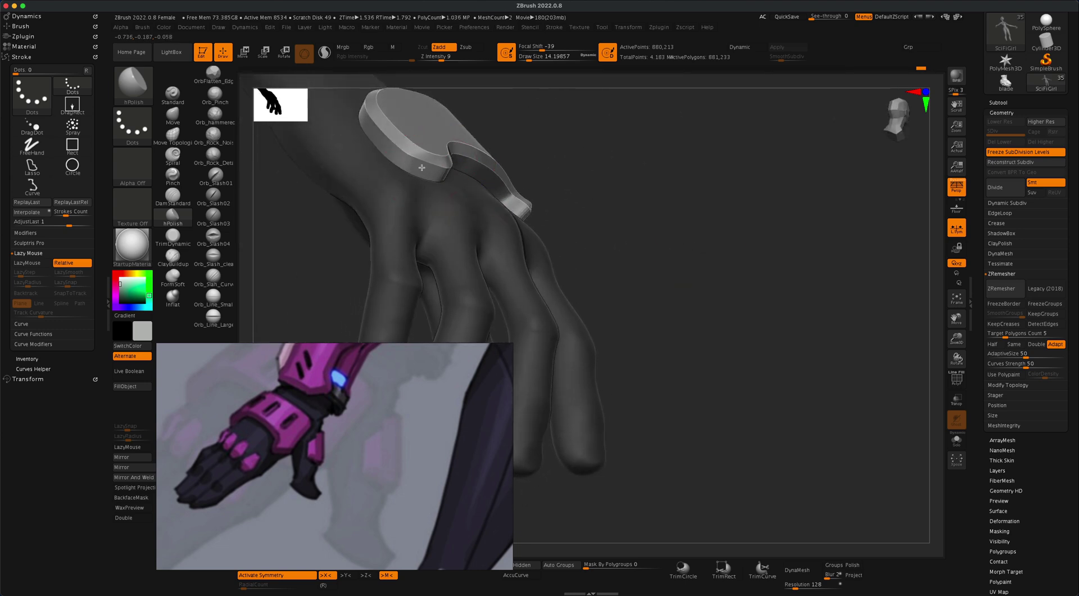
pyautogui.moveTo(658, 244); pyautogui.dragTo(634, 301)
pyautogui.keyDown('alt'); pyautogui.moveTo(734, 306); pyautogui.dragTo(767, 349); pyautogui.keyUp('alt')
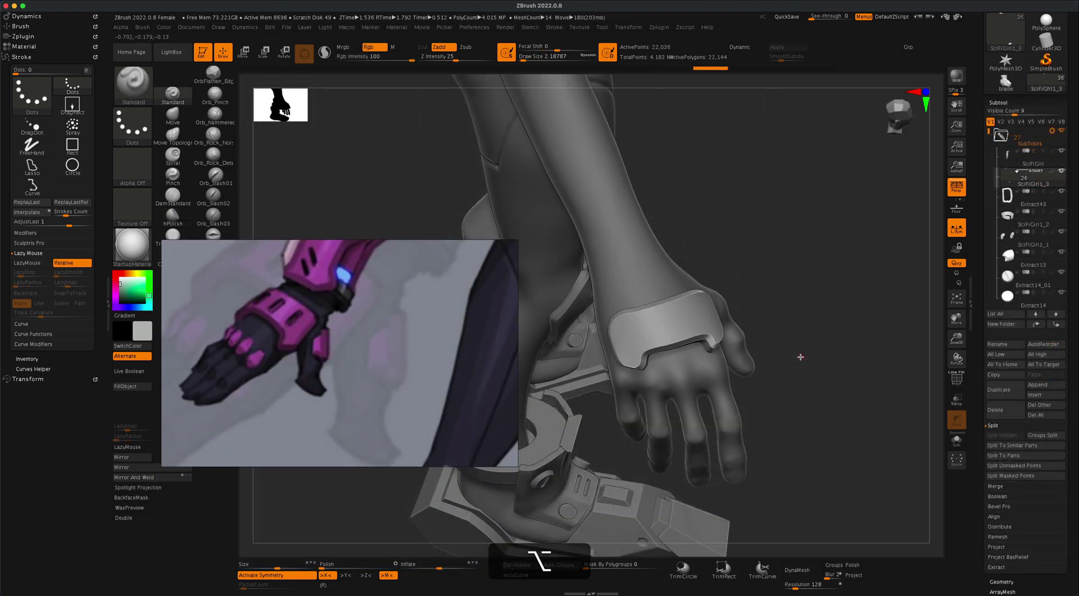
# Insert an extended cylinder from the IMM Primitives brush onto the middle of the hand plate.
pyautogui.moveTo(802, 362)
pyautogui.keyDown('alt'); pyautogui.mouseDown()
pyautogui.moveTo(793, 349)
pyautogui.moveTo(821, 354)
pyautogui.moveTo(795, 374)
pyautogui.mouseUp(); pyautogui.keyUp('alt')
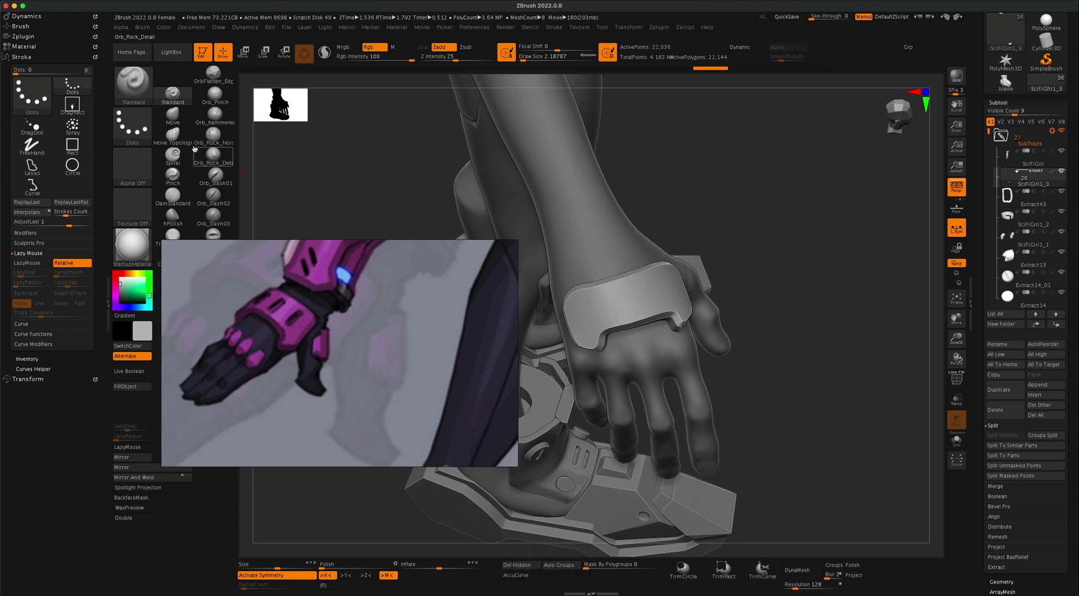
pyautogui.click(136, 86)
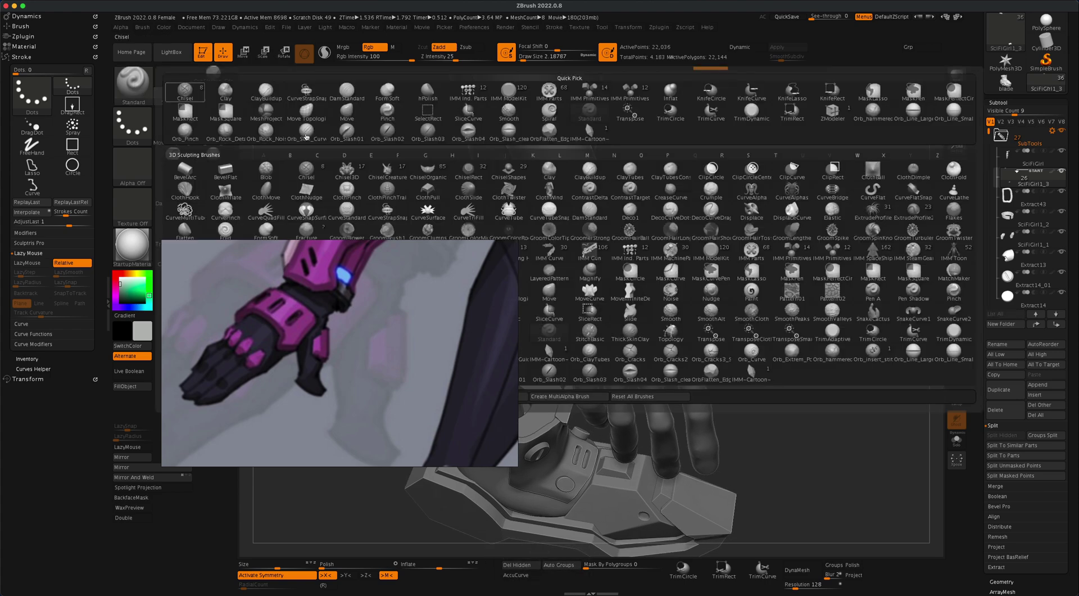
pyautogui.press('i')
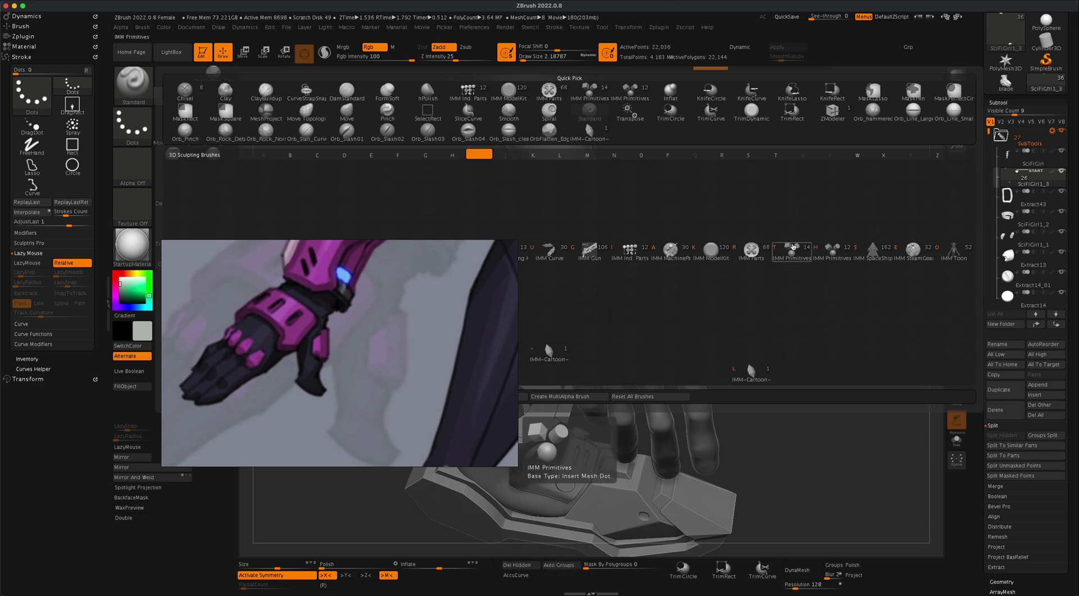
pyautogui.click(792, 250)
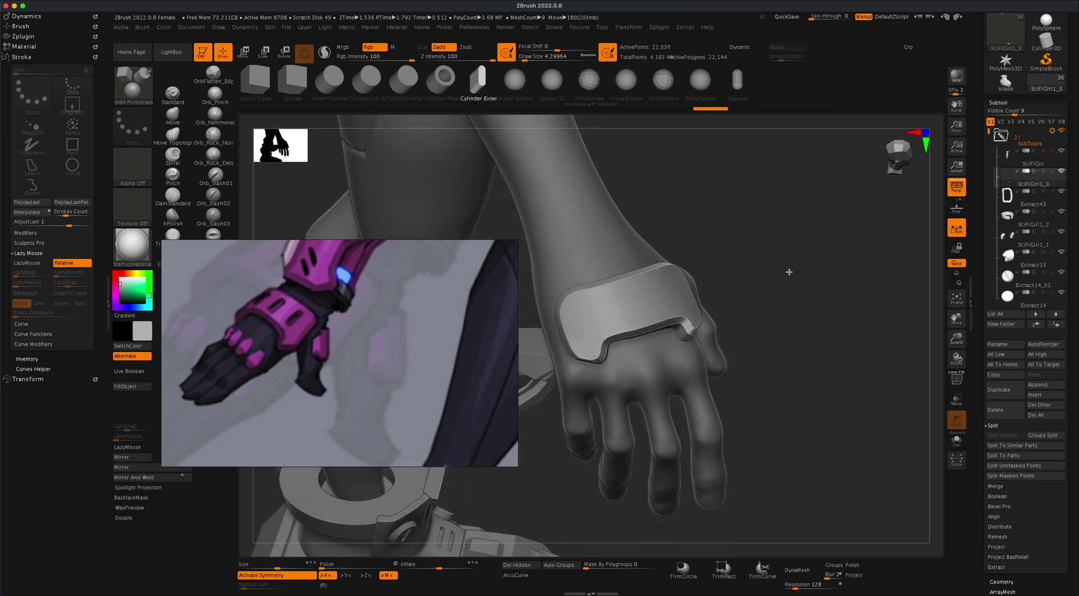
pyautogui.moveTo(789, 273); pyautogui.dragTo(796, 271)
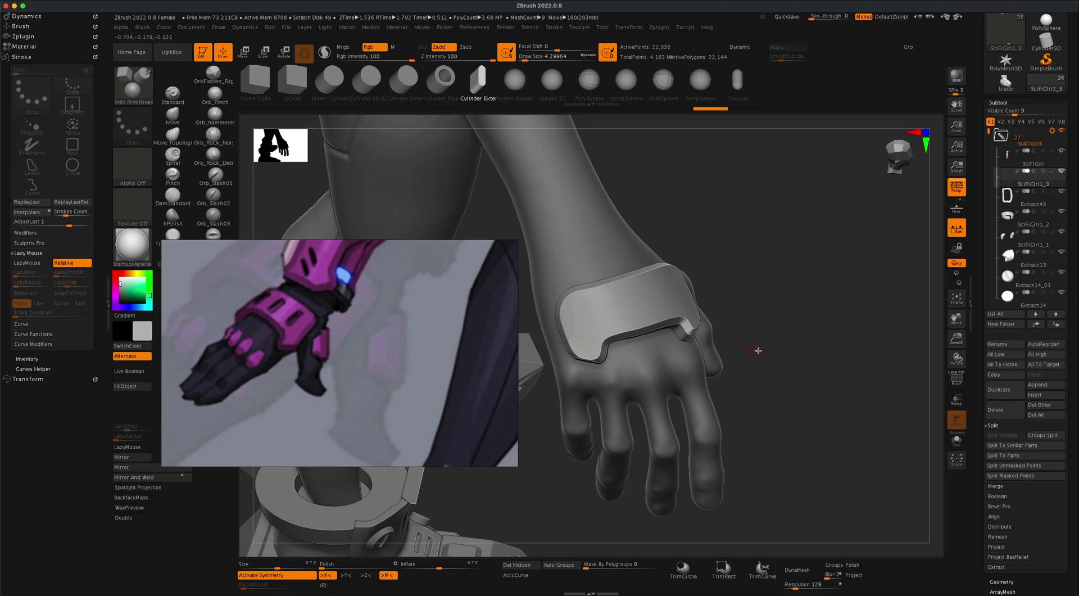
pyautogui.moveTo(758, 351); pyautogui.dragTo(758, 353)
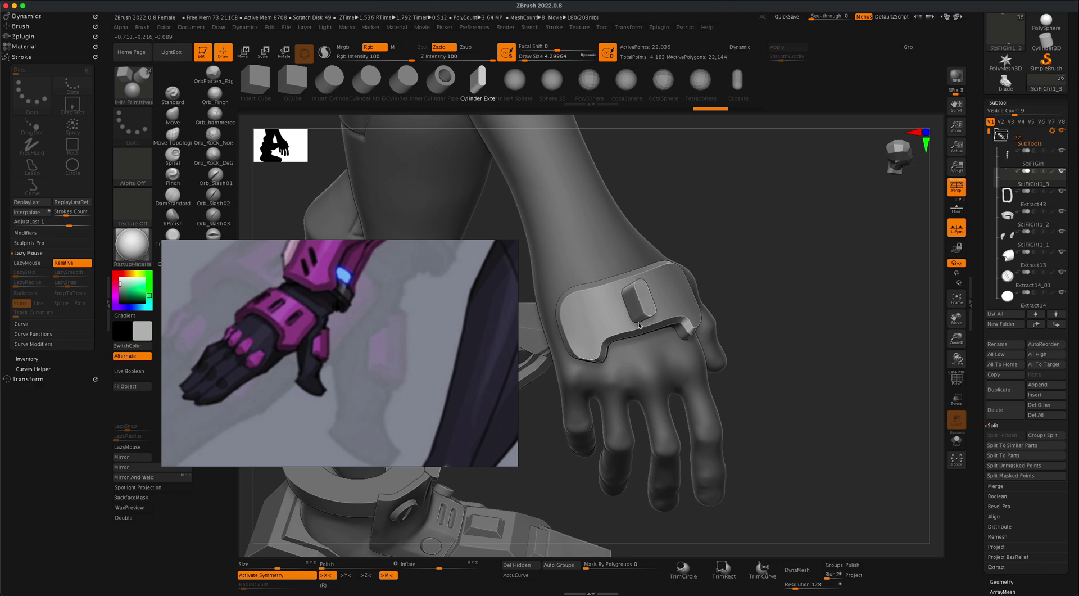
pyautogui.moveTo(638, 326); pyautogui.dragTo(638, 326)
# Scale the inserted cylinder into a narrow slot shape and deepen it through the plate with the transform gizmo.
pyautogui.moveTo(781, 309); pyautogui.dragTo(741, 327)
pyautogui.press('w')
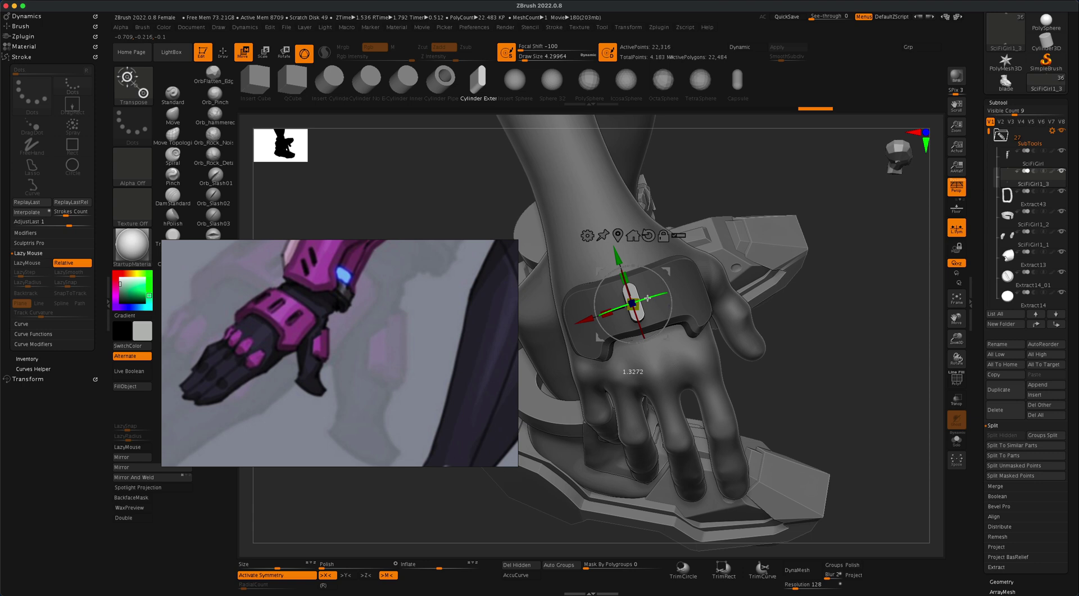
pyautogui.moveTo(730, 332); pyautogui.dragTo(820, 363)
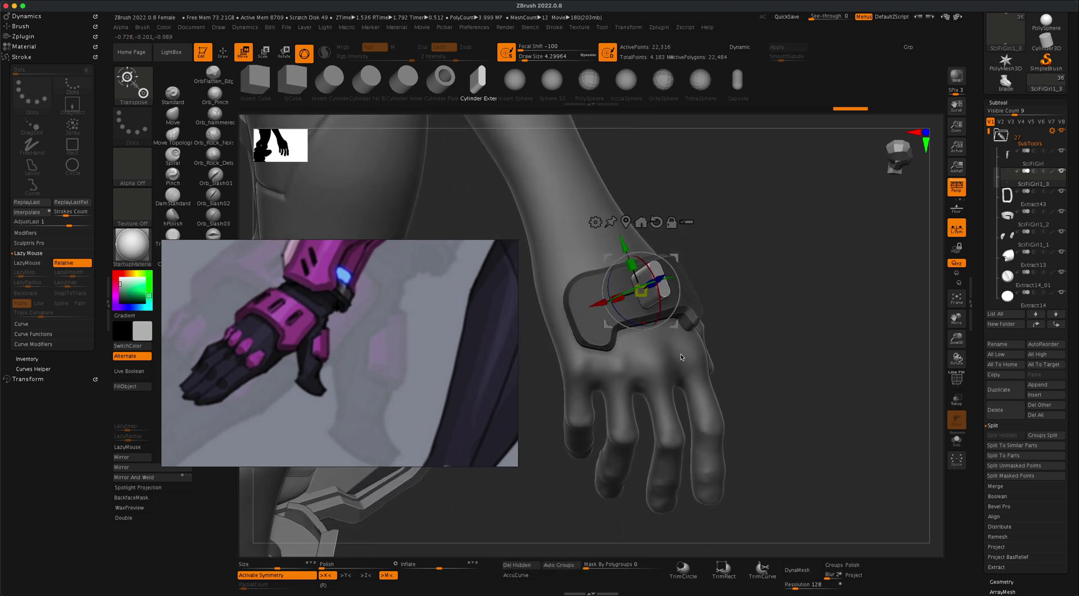
pyautogui.moveTo(764, 319); pyautogui.dragTo(773, 319)
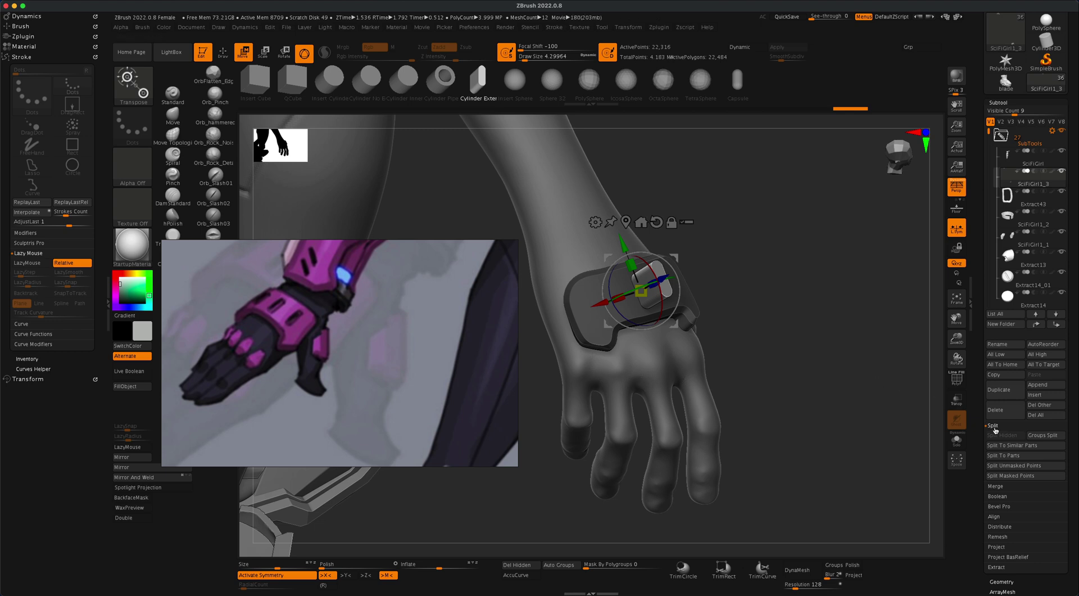
# Split the unmasked cylinder into its own subtool, enable Live Boolean, and set the new subtool to subtraction.
pyautogui.click(1009, 466)
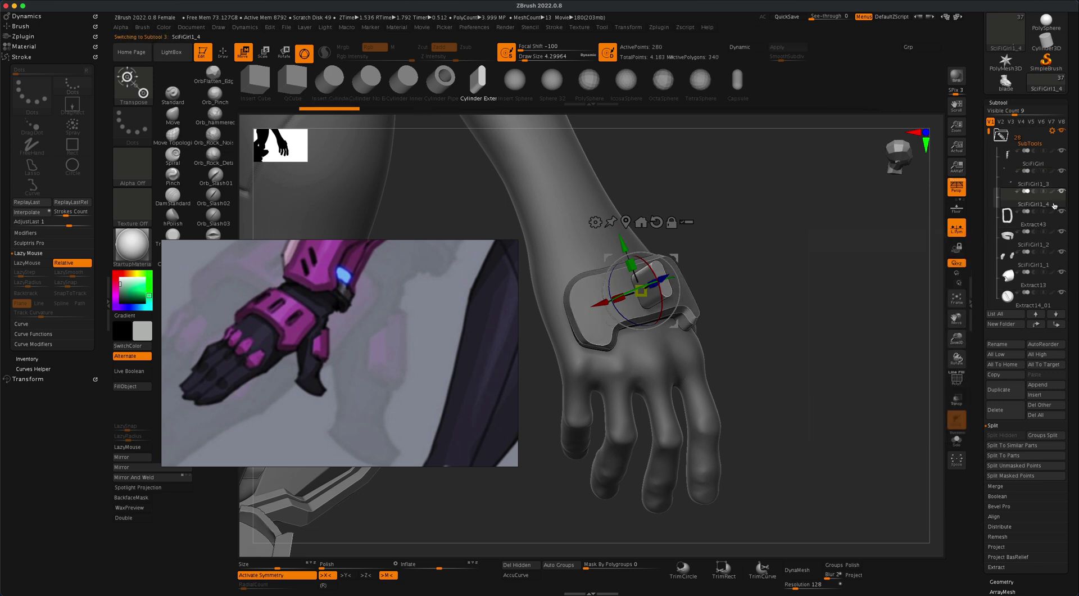
pyautogui.moveTo(825, 312); pyautogui.dragTo(822, 312)
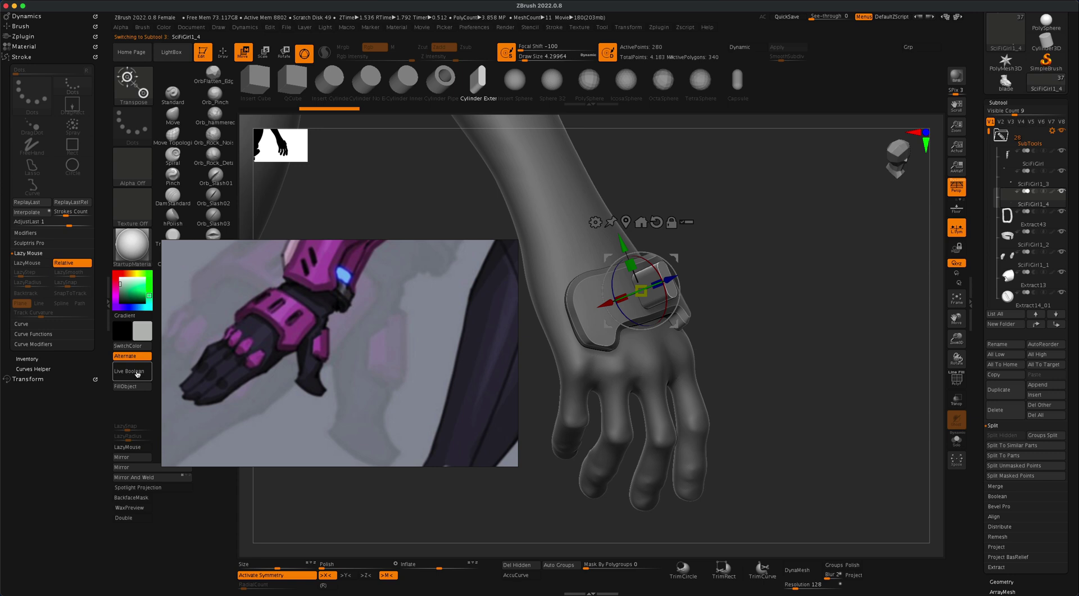
pyautogui.click(137, 374)
pyautogui.moveTo(797, 317)
pyautogui.keyDown('alt'); pyautogui.mouseDown()
pyautogui.moveTo(800, 333)
pyautogui.moveTo(811, 331)
pyautogui.mouseUp(); pyautogui.keyUp('alt')
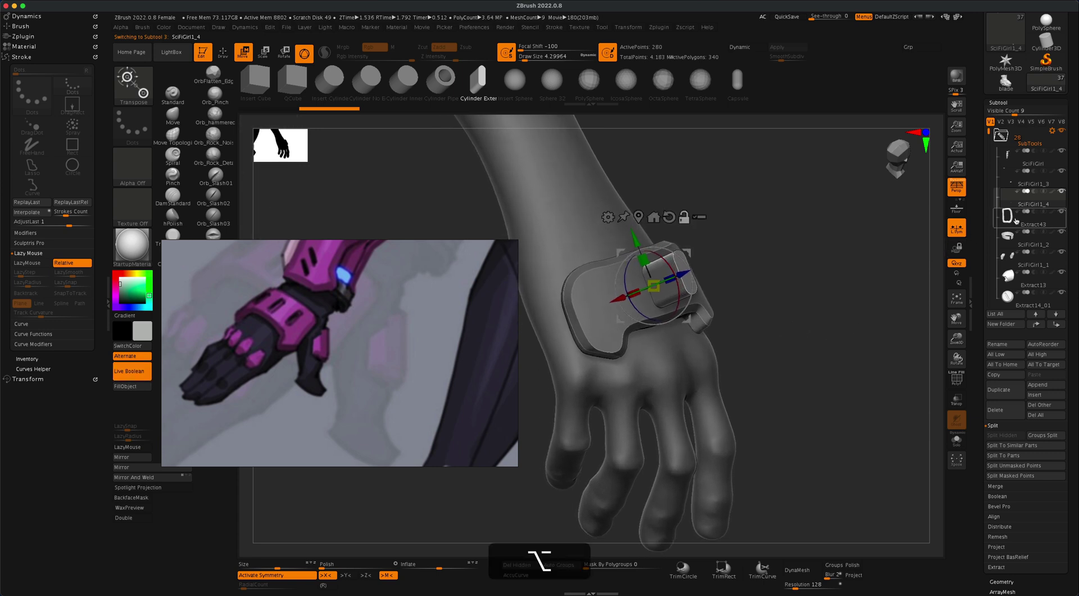
pyautogui.moveTo(1034, 196)
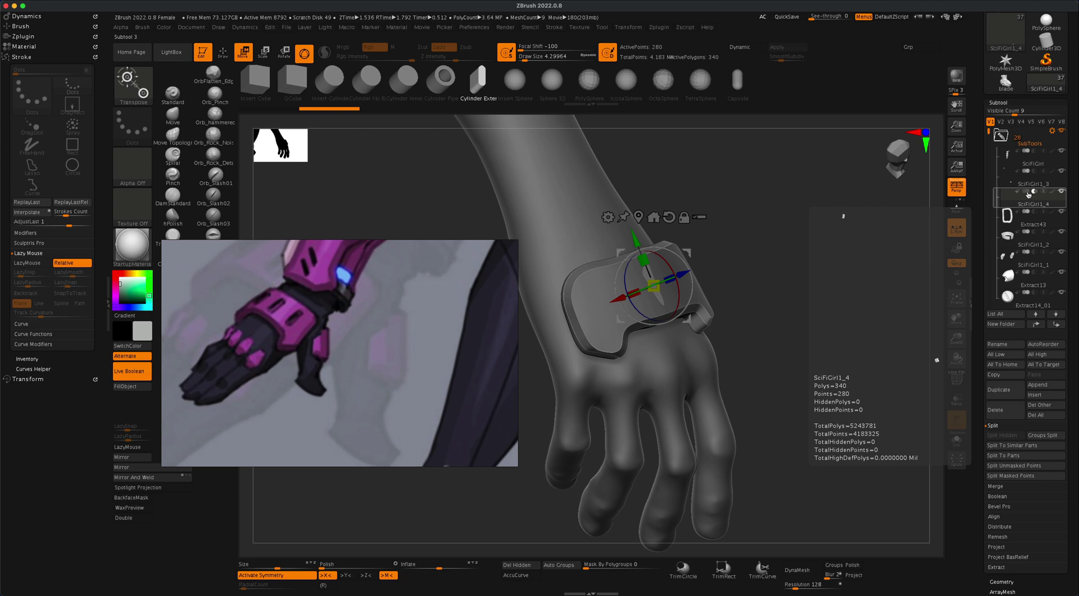
pyautogui.moveTo(754, 275); pyautogui.dragTo(760, 275)
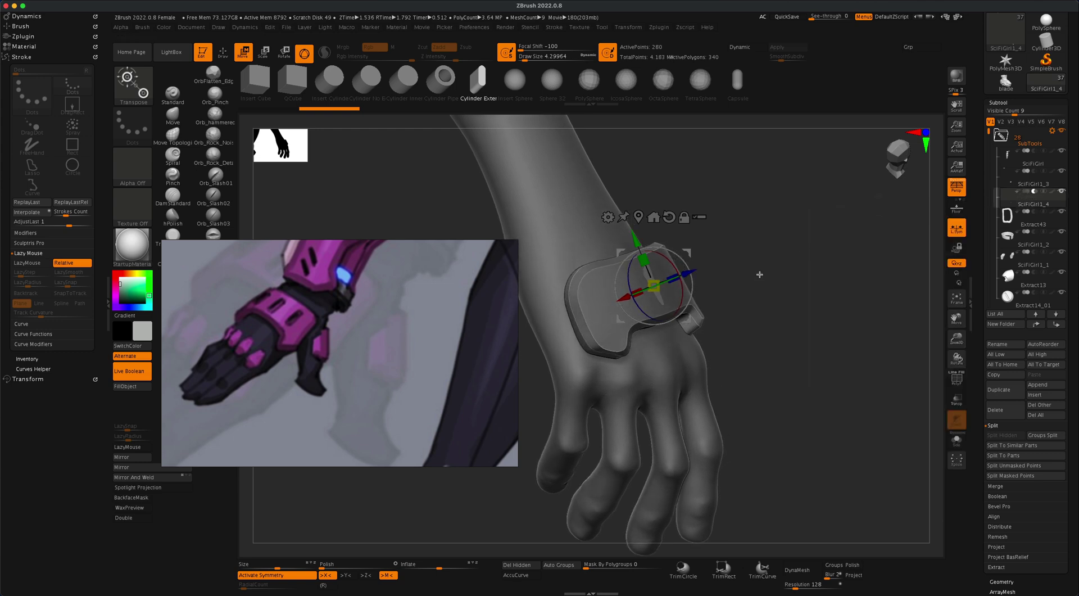
# Adjust the cutter's depth in the plate and duplicate it sideways to form a row of three slots.
pyautogui.moveTo(689, 276); pyautogui.dragTo(688, 274)
pyautogui.moveTo(752, 291); pyautogui.dragTo(834, 278)
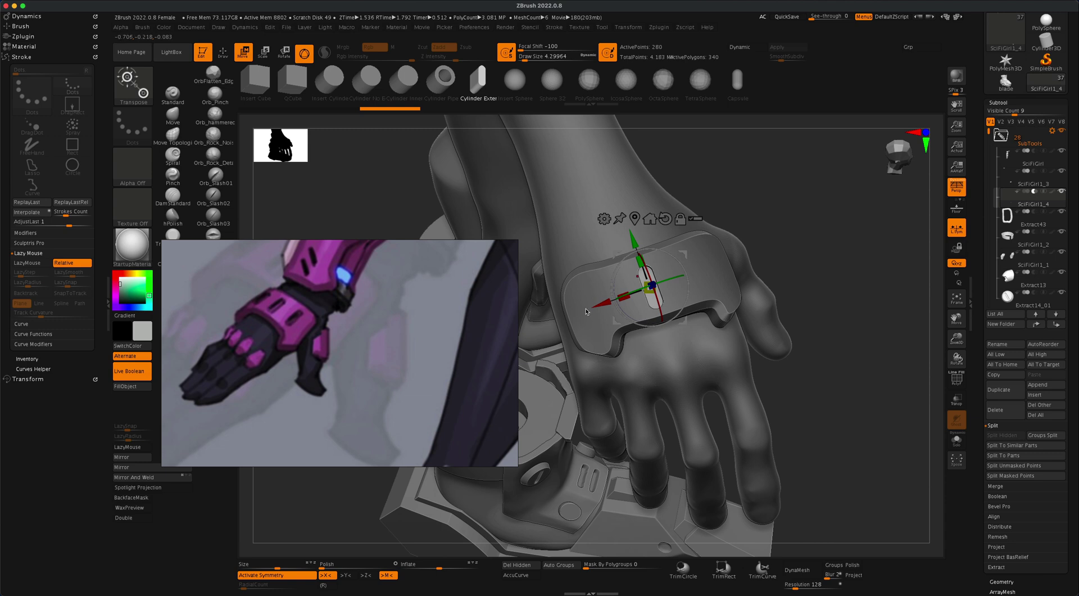
pyautogui.keyDown('super'); pyautogui.moveTo(599, 306); pyautogui.dragTo(629, 306); pyautogui.keyUp('super')
pyautogui.moveTo(850, 299)
pyautogui.mouseDown()
pyautogui.moveTo(867, 289)
pyautogui.moveTo(852, 271)
pyautogui.moveTo(870, 265)
pyautogui.moveTo(881, 283)
pyautogui.mouseUp()
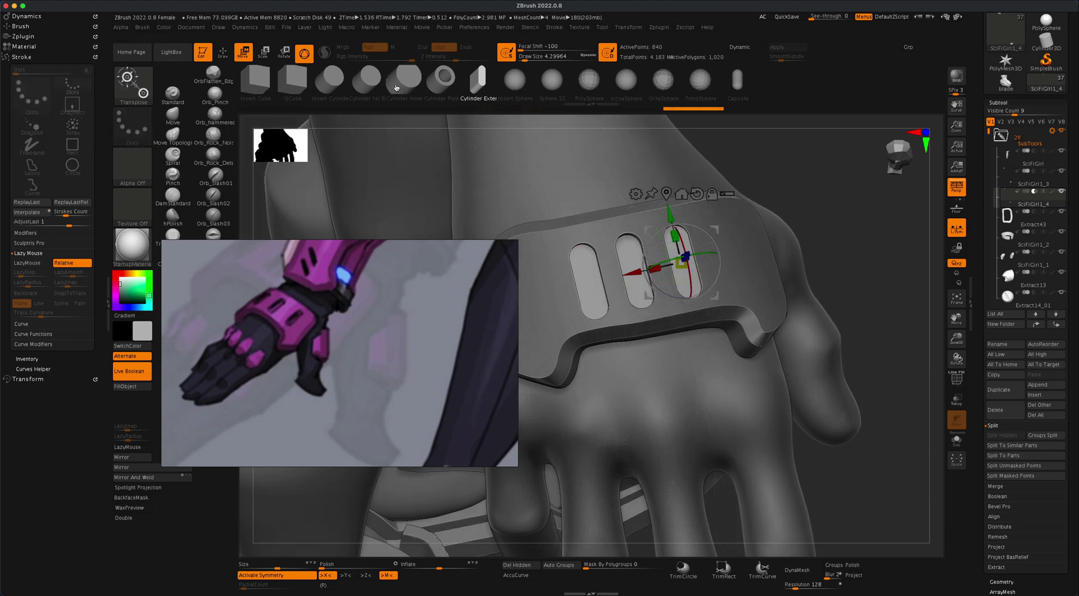
# Return to Draw mode and examine the slotted hand plate up close and on the full character.
pyautogui.click(220, 57)
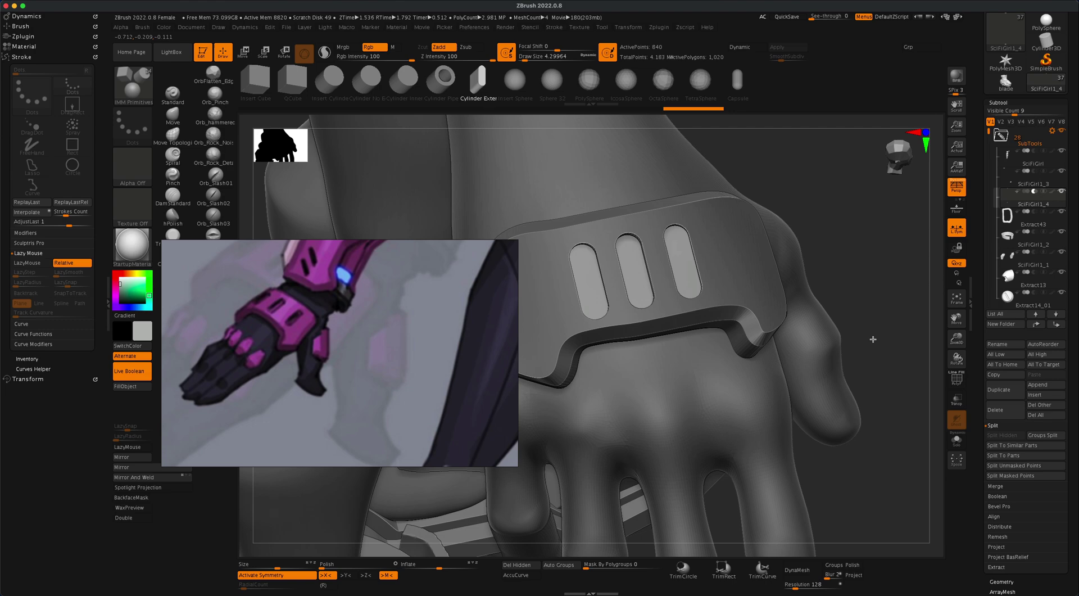
pyautogui.keyDown('alt'); pyautogui.moveTo(873, 339); pyautogui.dragTo(870, 251); pyautogui.keyUp('alt')
pyautogui.keyDown('alt'); pyautogui.moveTo(843, 341); pyautogui.dragTo(670, 372); pyautogui.keyUp('alt')
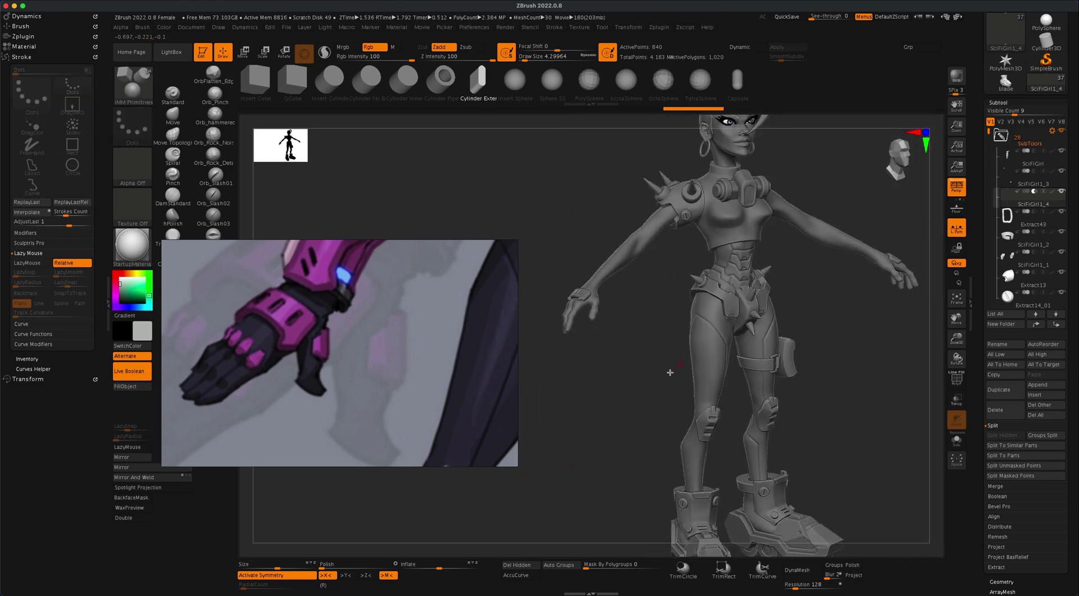
pyautogui.moveTo(824, 401); pyautogui.dragTo(843, 440)
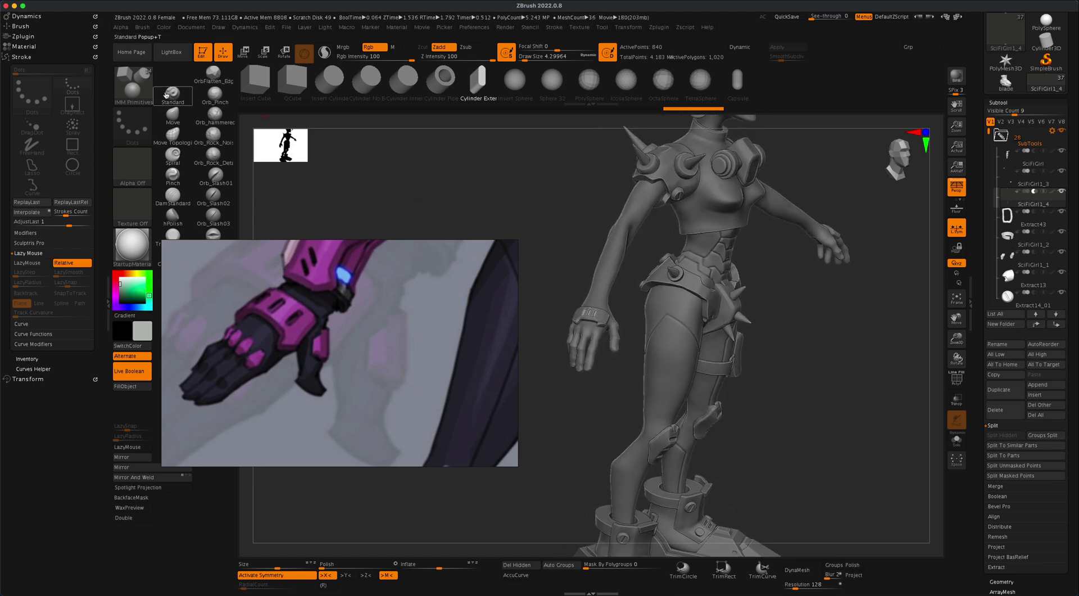
pyautogui.moveTo(512, 245)
pyautogui.mouseDown()
pyautogui.moveTo(552, 224)
pyautogui.moveTo(530, 227)
pyautogui.moveTo(595, 330)
pyautogui.mouseUp()
pyautogui.keyDown('alt'); pyautogui.moveTo(659, 384); pyautogui.dragTo(793, 394); pyautogui.keyUp('alt')
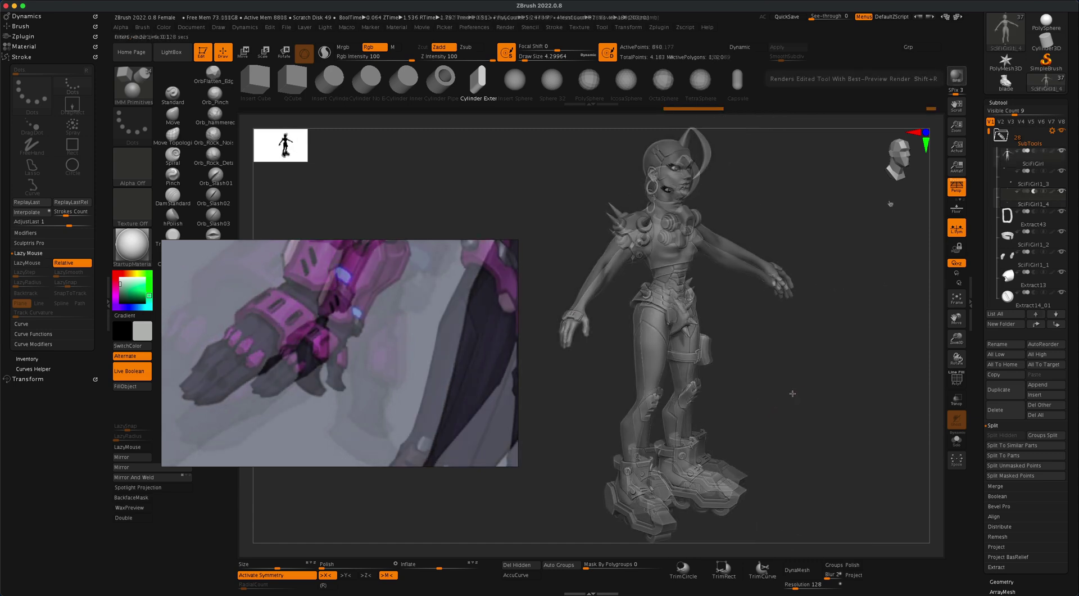